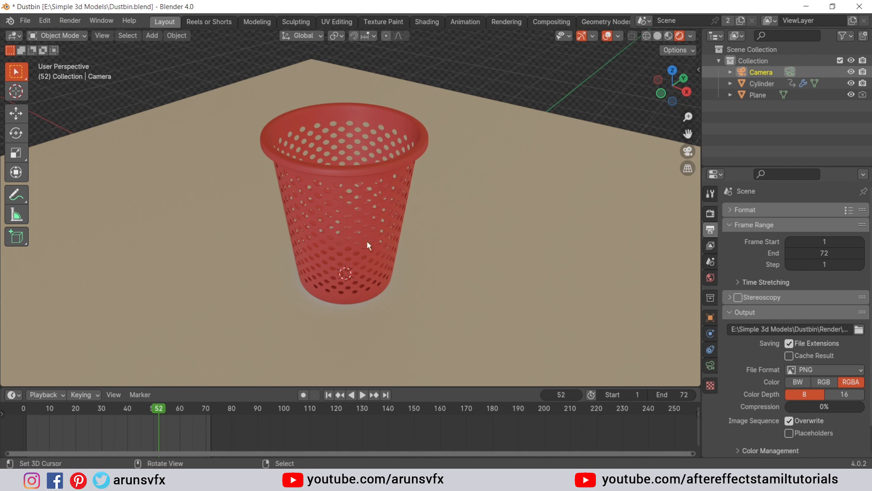
Save the finished Dustbin file and create a new General file
middle_drag(367, 241, 356, 176)
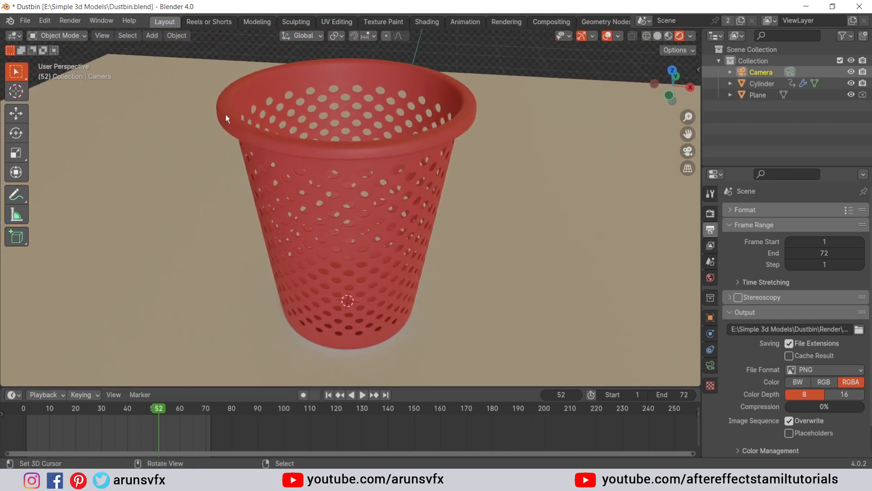
key(ctrl+s)
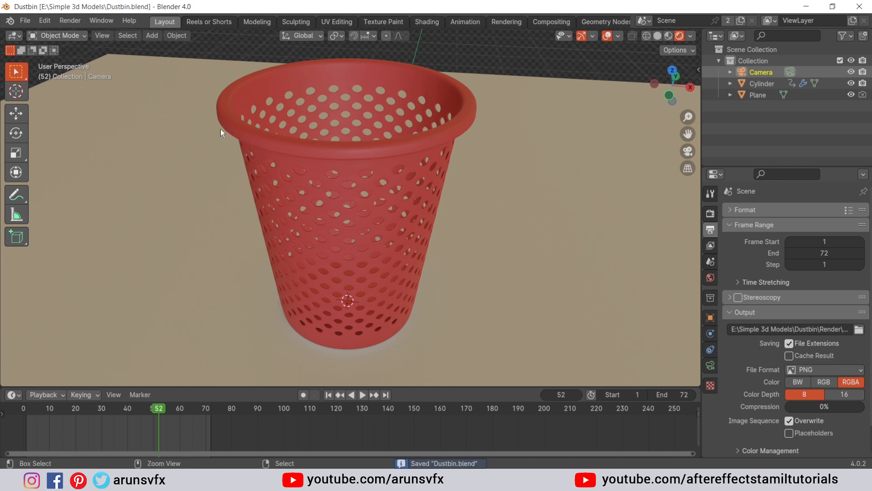
click(24, 21)
mouse_move(59, 33)
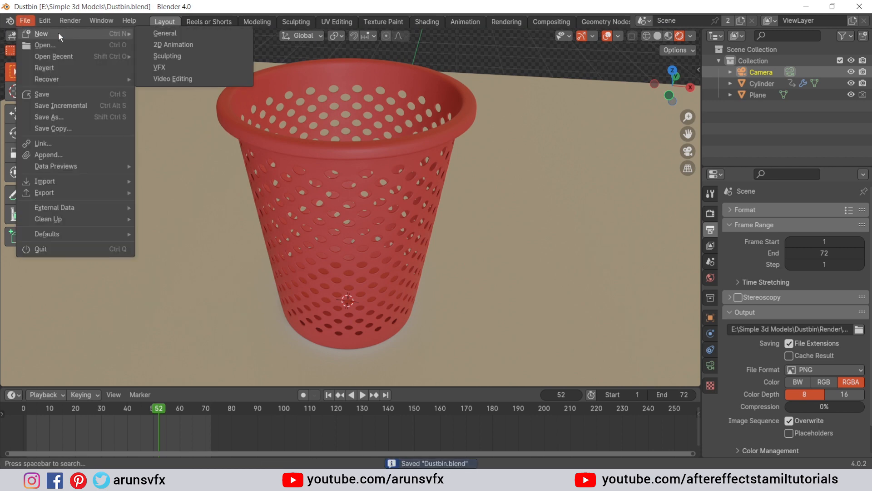
click(175, 29)
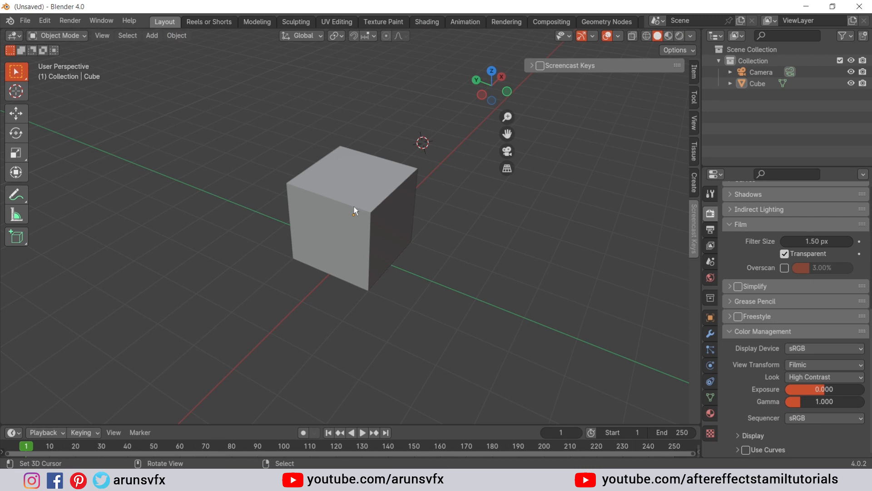
Enable the Screencast Keys display and delete the default cube from the scene
scroll(379, 216, up, 2)
click(540, 65)
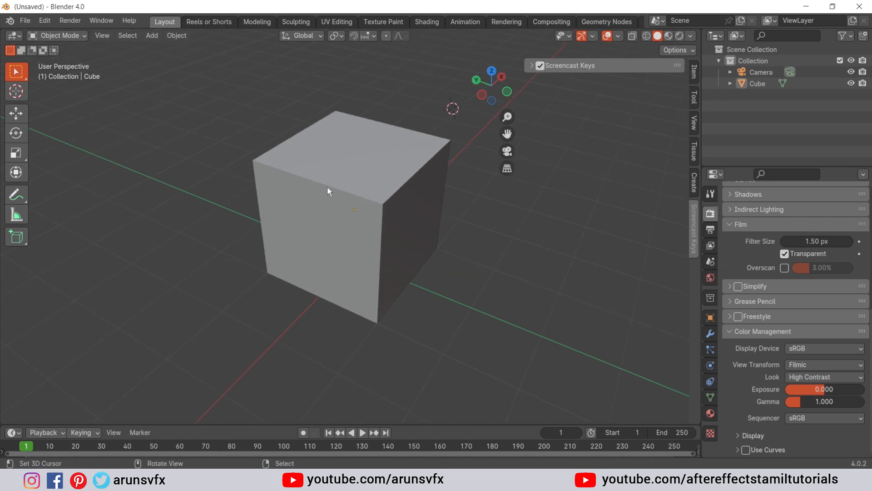
middle_drag(431, 210, 410, 223)
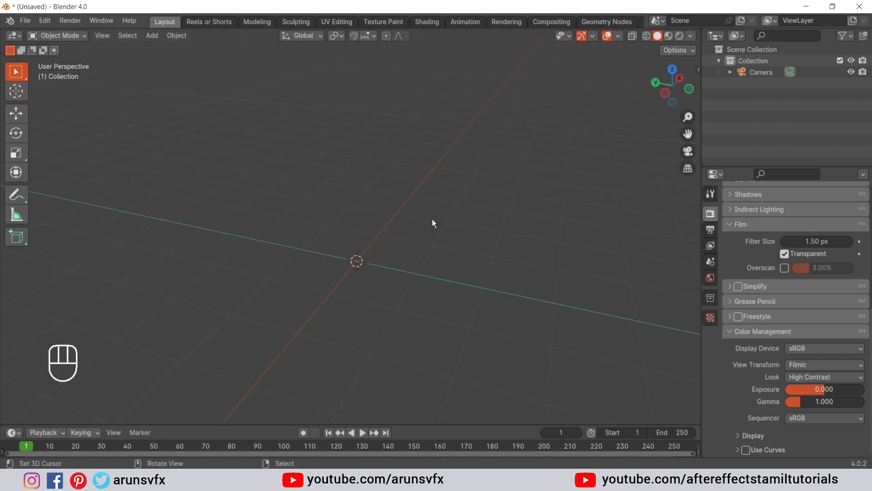
Add a cylinder mesh at the world origin
key(shift+a)
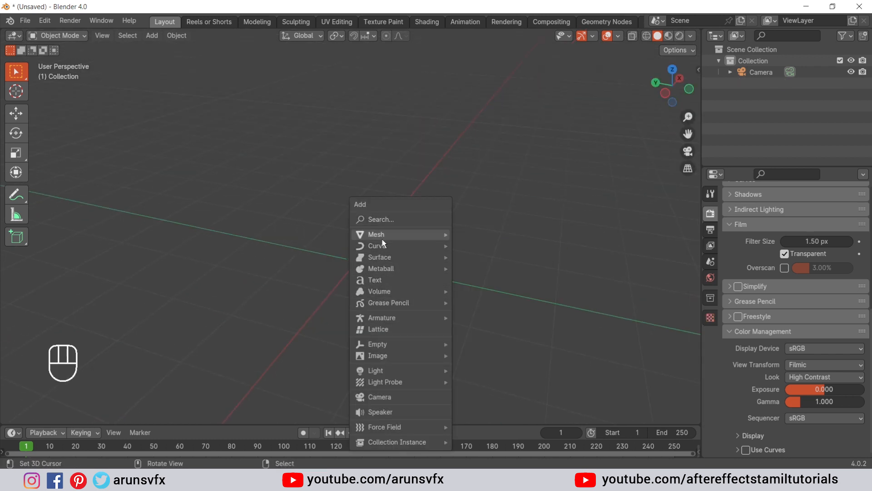
mouse_move(383, 236)
click(495, 290)
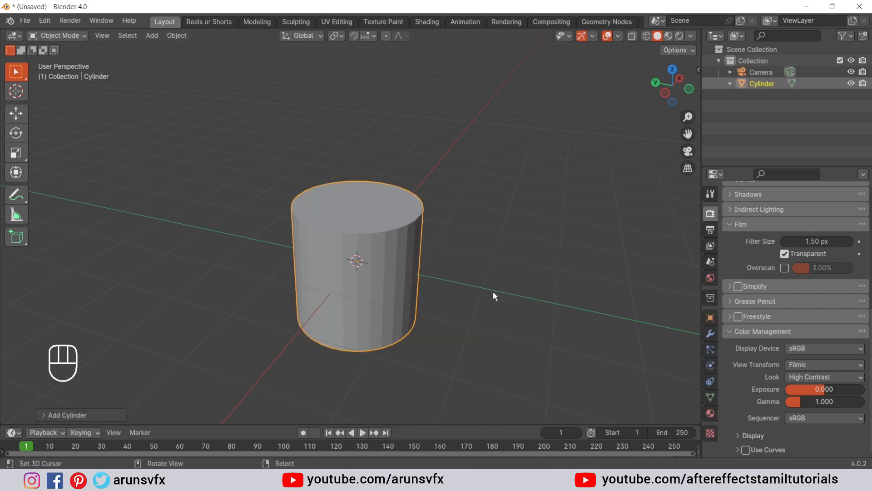
Set the new cylinder's vertex count to 24
key(KP_1)
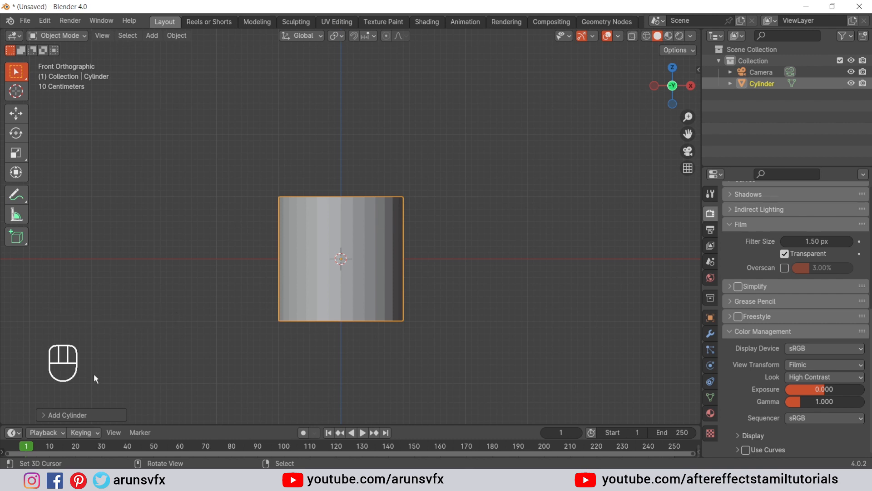
click(53, 416)
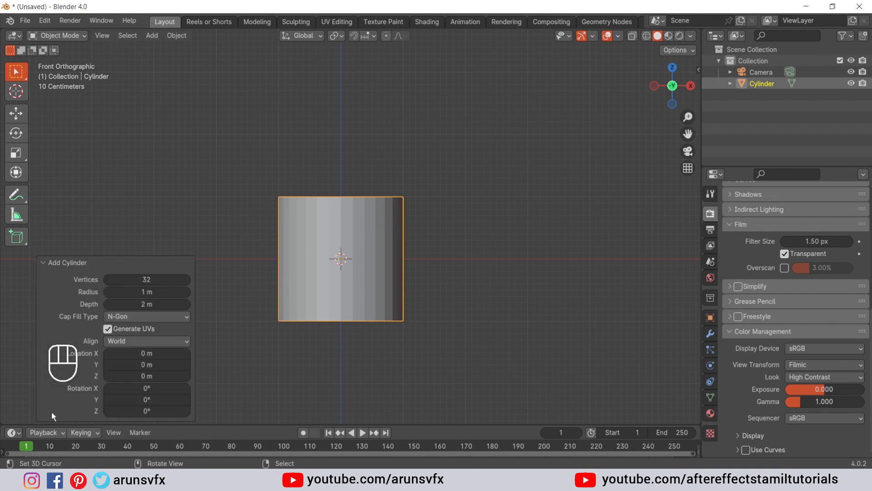
click(145, 279)
key(BackSpace)
key(BackSpace)
text(24)
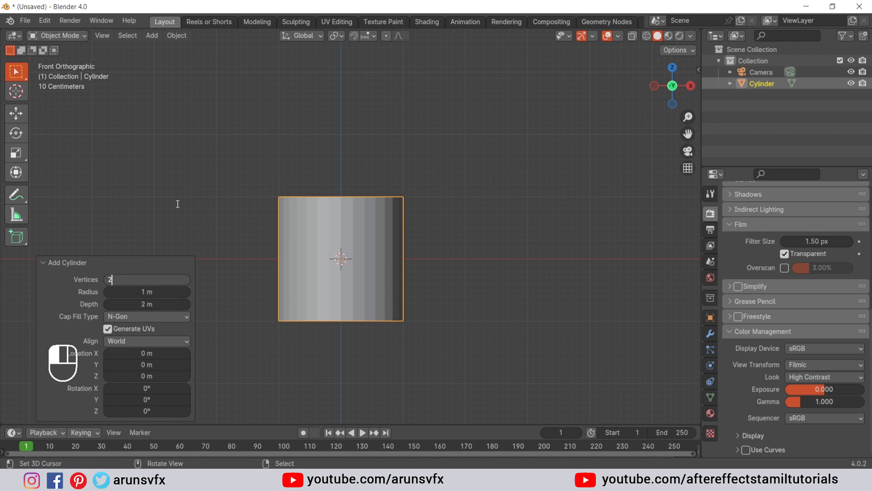
key(Return)
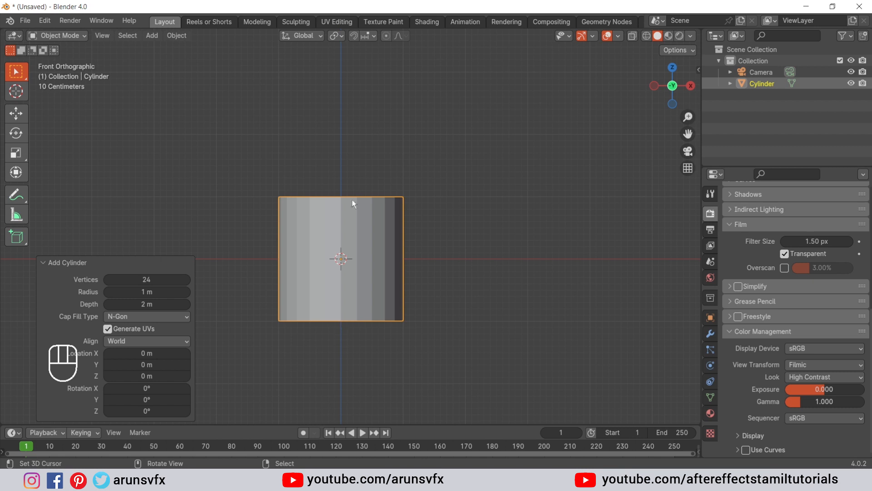
Set the cylinder's cap fill type to Nothing so both of its ends are open
click(119, 316)
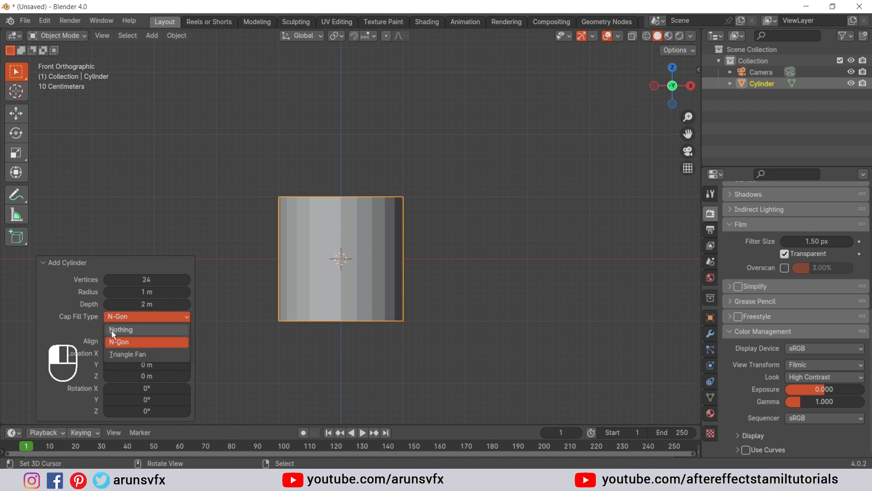
click(117, 331)
middle_drag(320, 247, 328, 305)
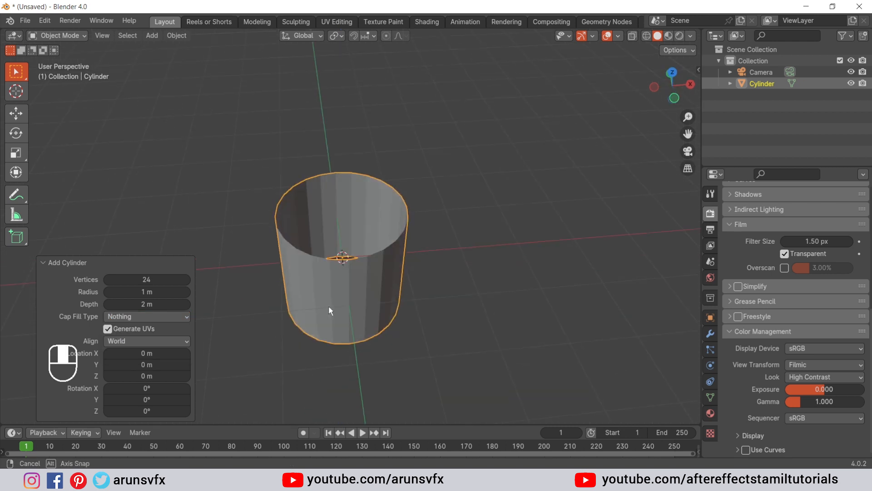
Switch the cylinder's cap fill type to N-Gon for comparison and return it to Nothing
click(144, 316)
click(122, 344)
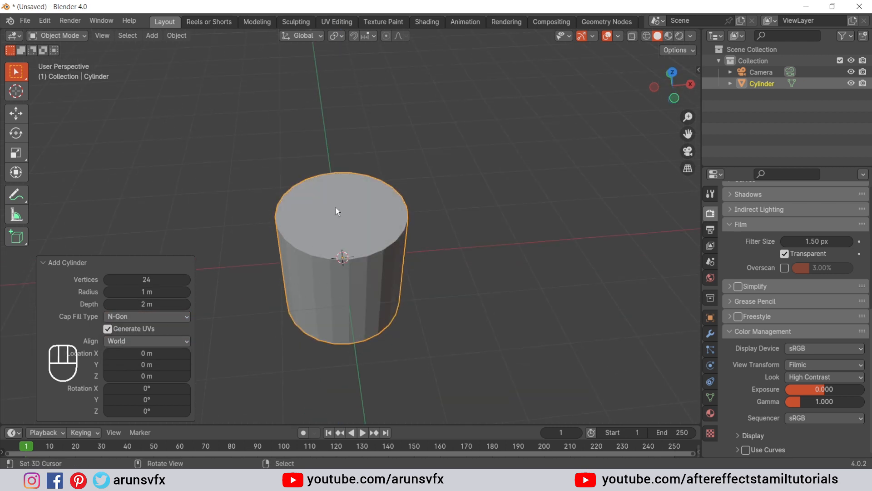
click(116, 318)
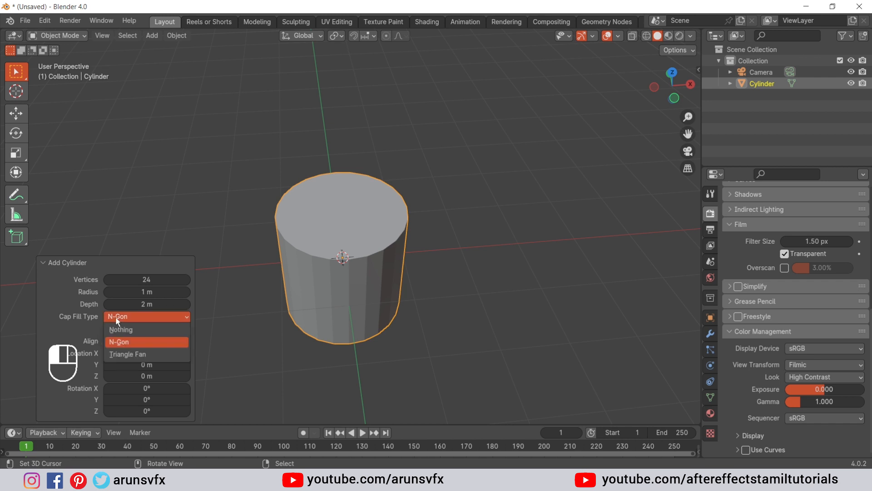
click(123, 331)
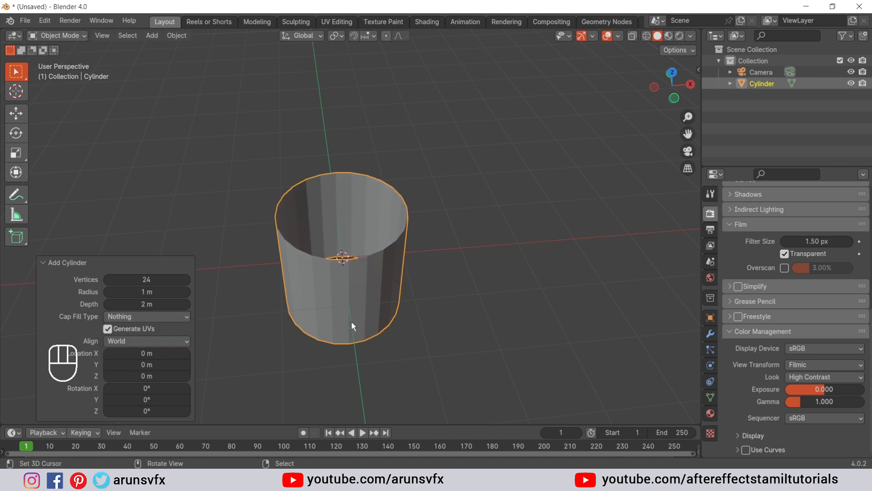
Move the cylinder up 1 m along the Z axis so its base sits on the ground plane
middle_drag(351, 320, 376, 243)
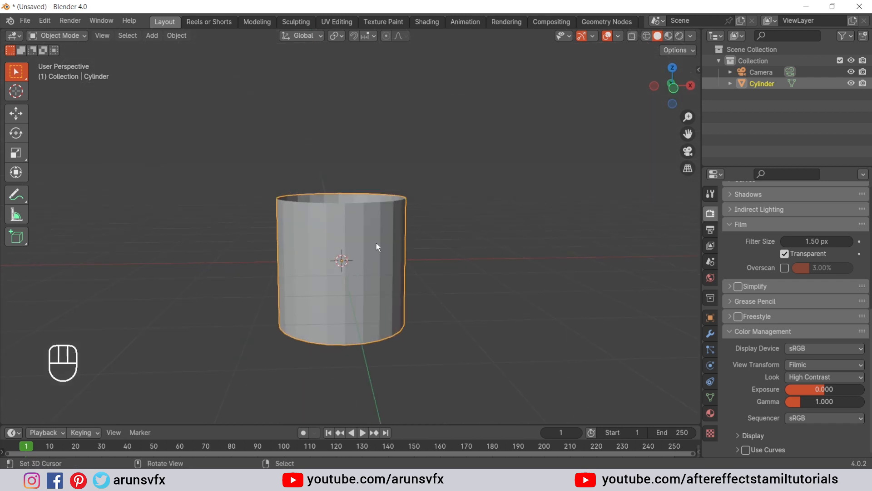
key(KP_1)
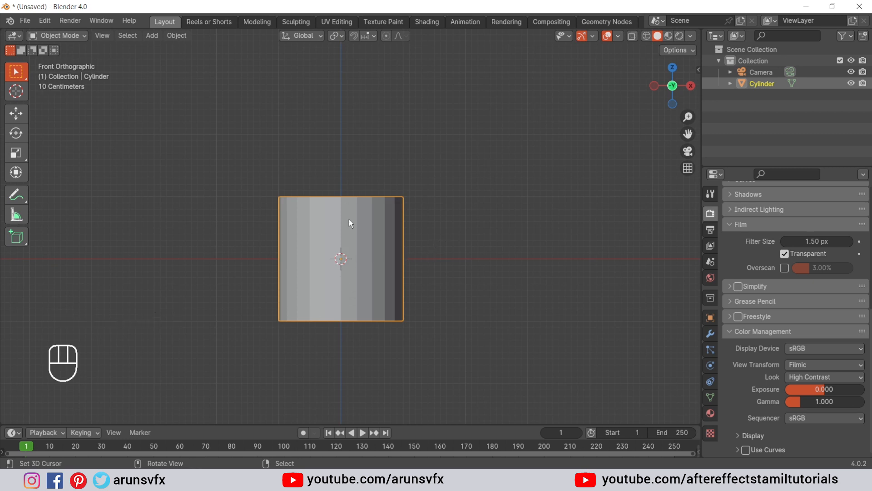
key(g)
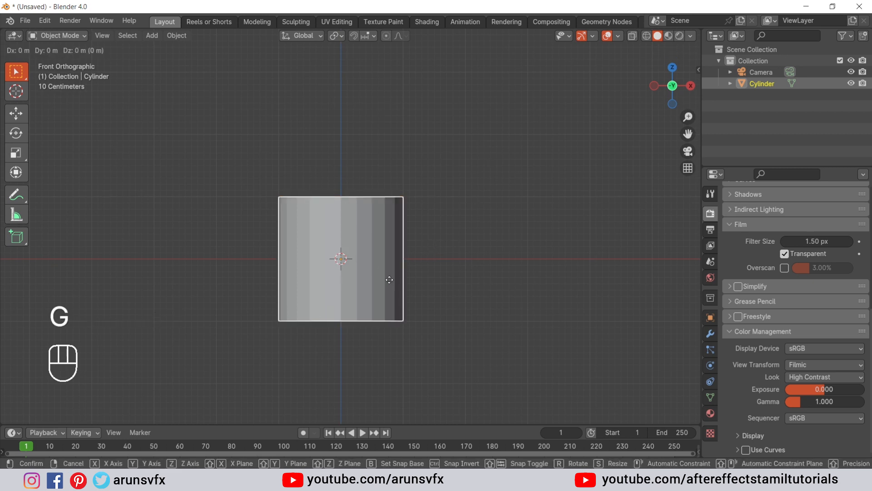
text(z)
text(1)
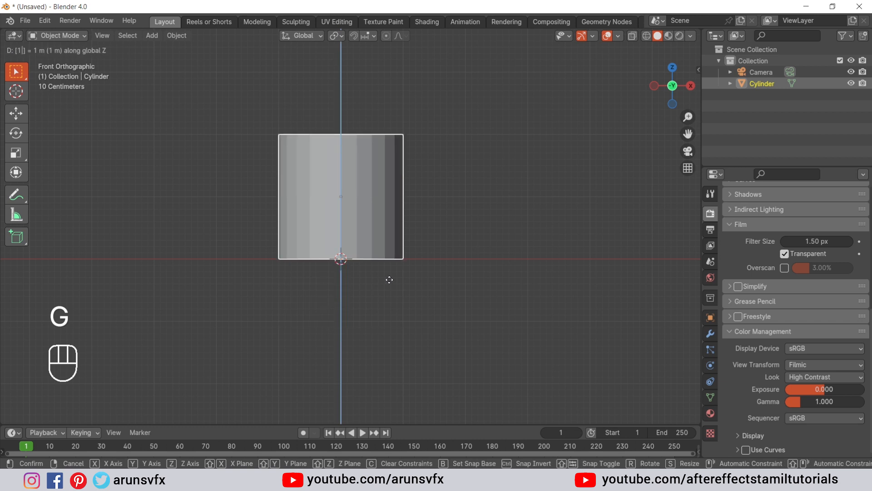
key(Return)
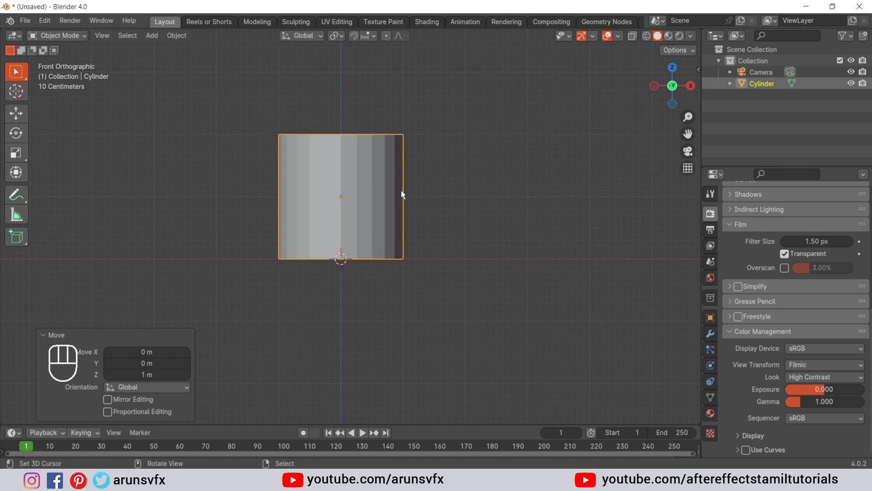
Enter Edit Mode on the cylinder
shift+middle_drag(402, 194, 420, 241)
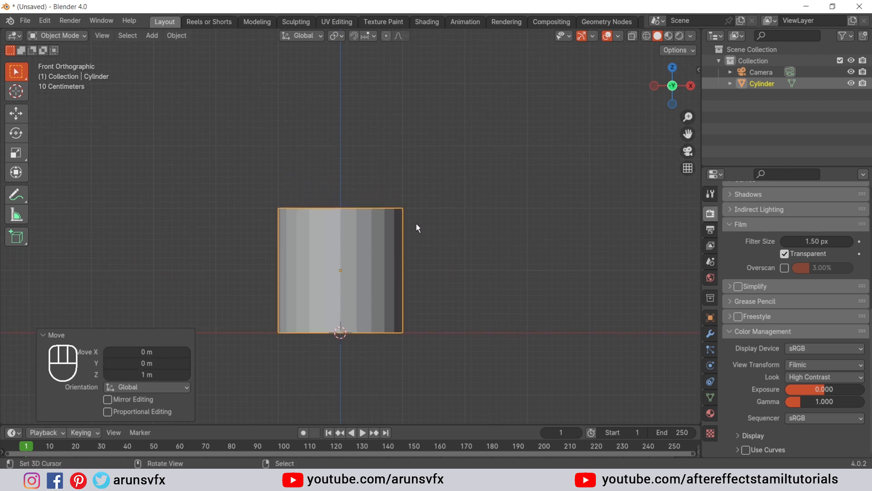
key(Tab)
middle_drag(445, 164, 444, 189)
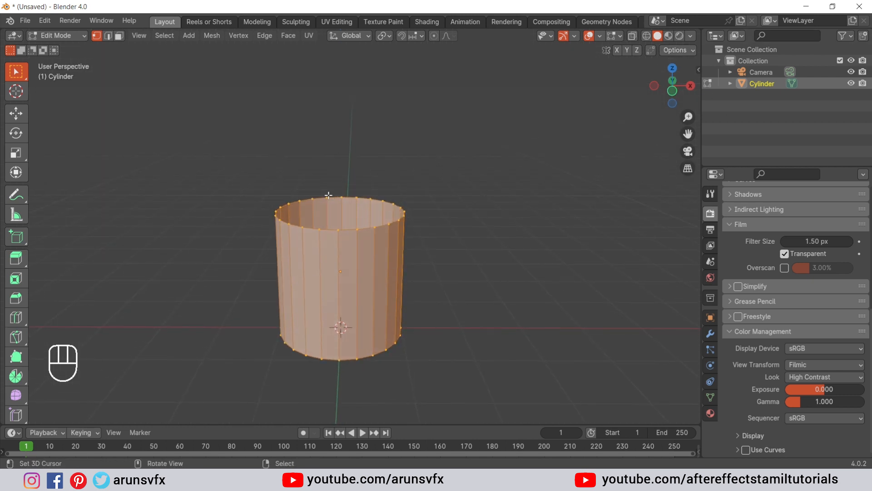
key(alt)
key(s)
key(z)
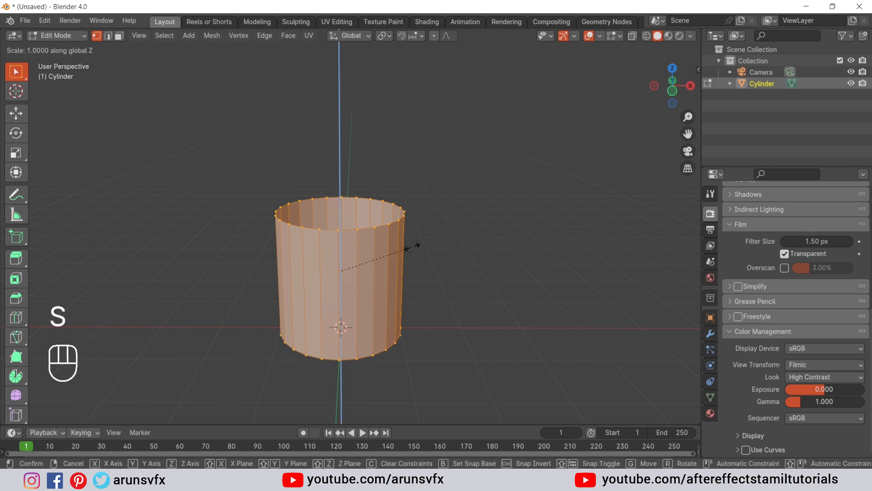
right_click(413, 247)
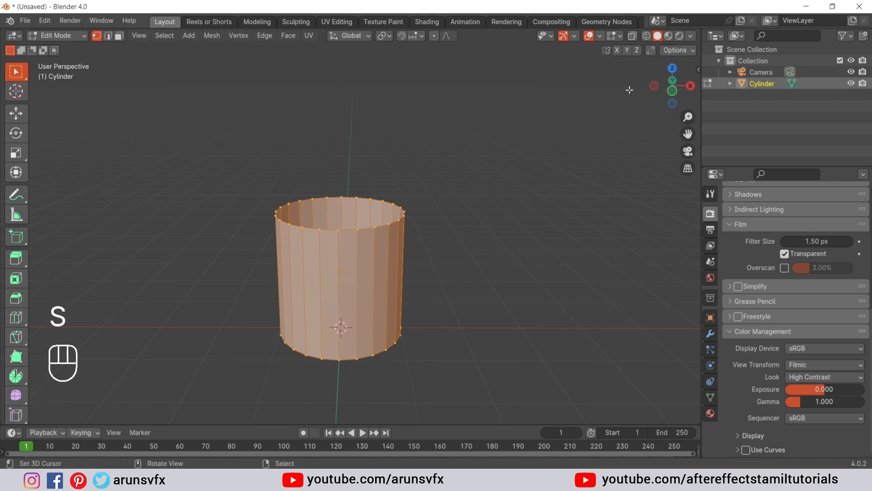
Select only the cylinder's top ring of vertices and raise it about 0.37 m along the Z axis
key(alt+a)
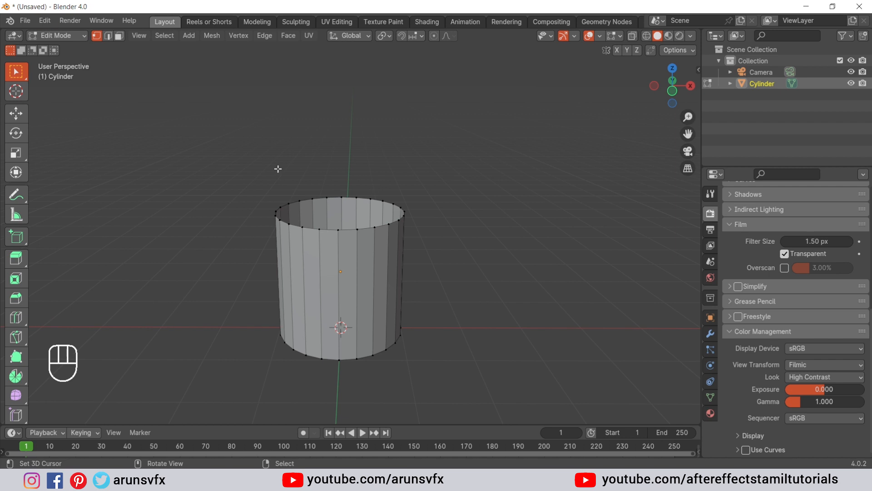
key(b)
drag(243, 192, 429, 244)
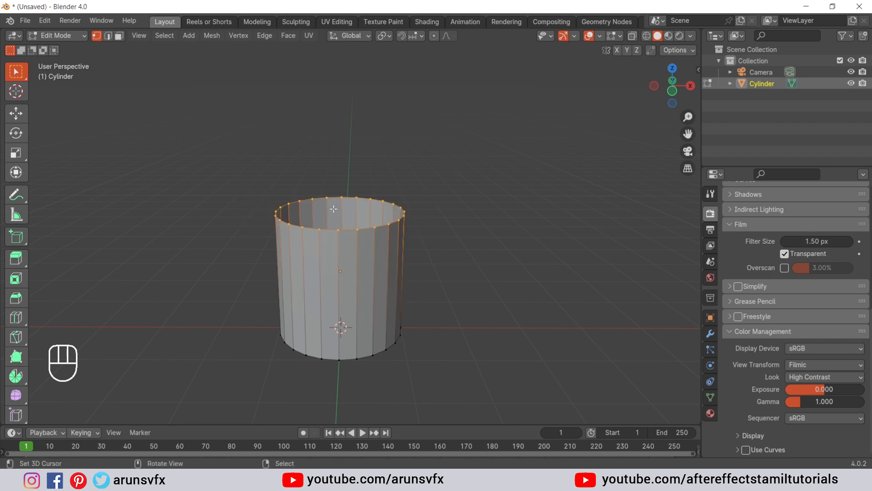
key(g)
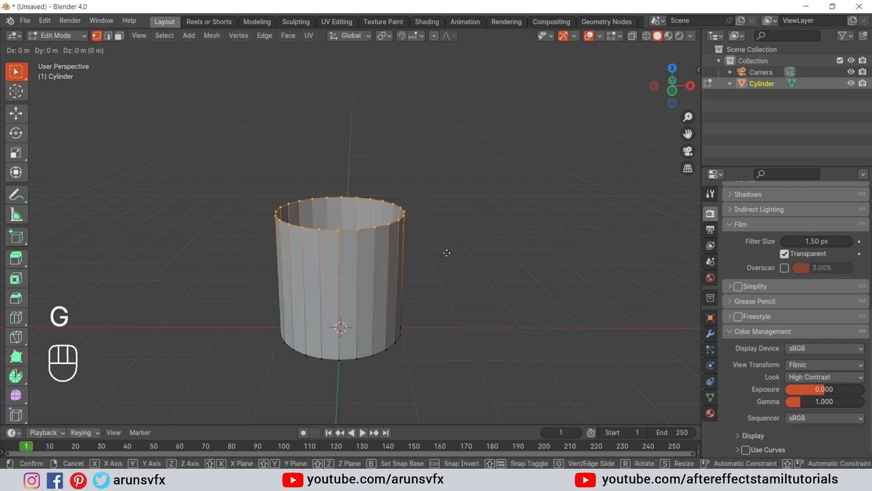
key(z)
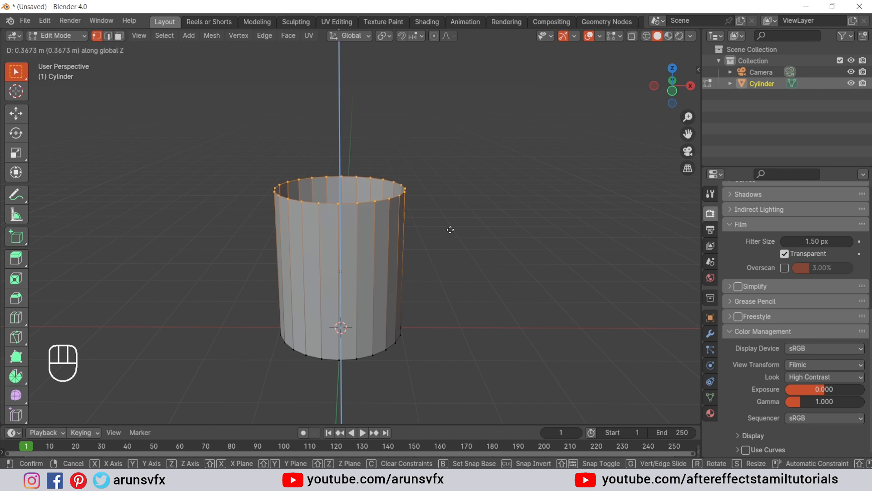
click(450, 230)
Scale the top ring of vertices up uniformly by about 1.18 to taper the cylinder toward its base
middle_drag(258, 342, 277, 200)
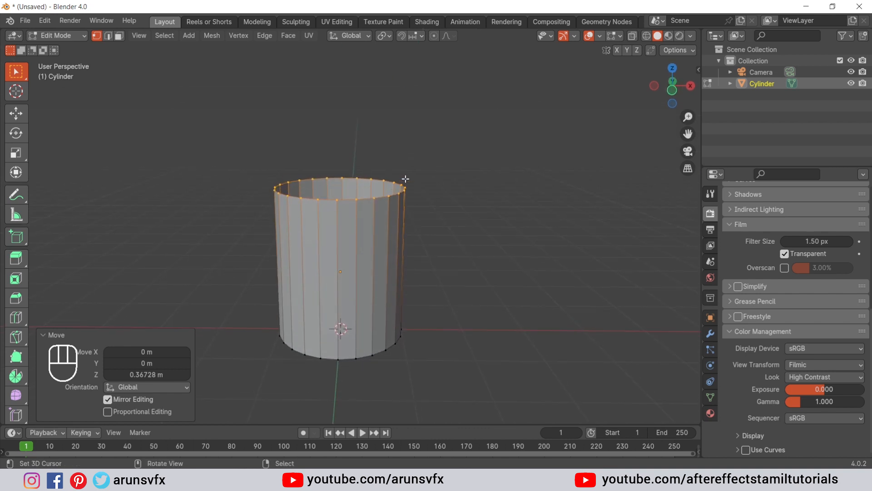
mouse_move(370, 175)
middle_down()
mouse_move(361, 277)
mouse_move(358, 186)
middle_up()
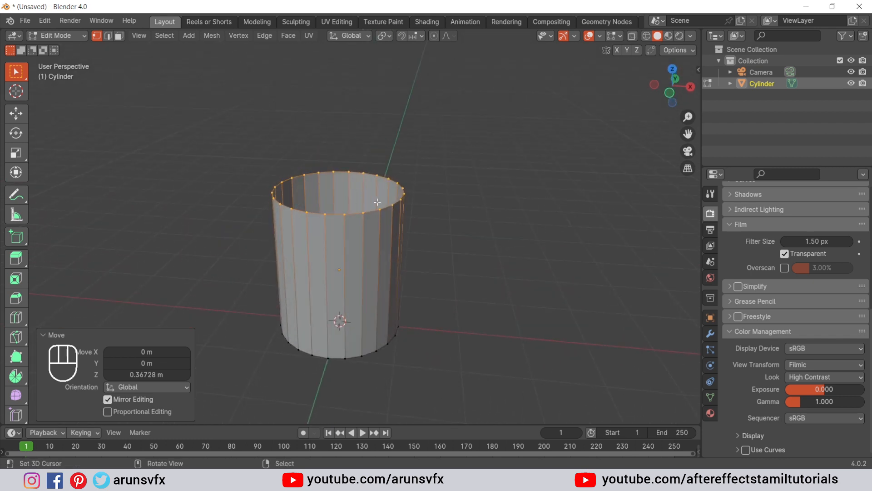
middle_drag(348, 232, 337, 245)
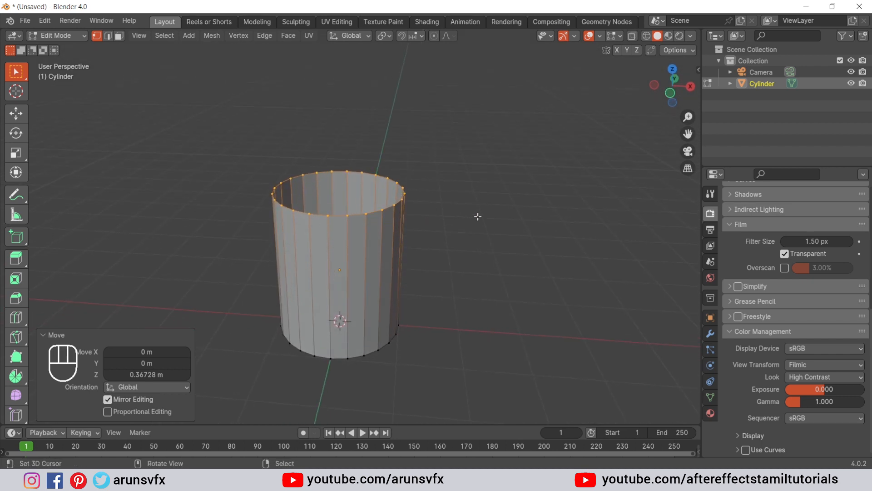
key(s)
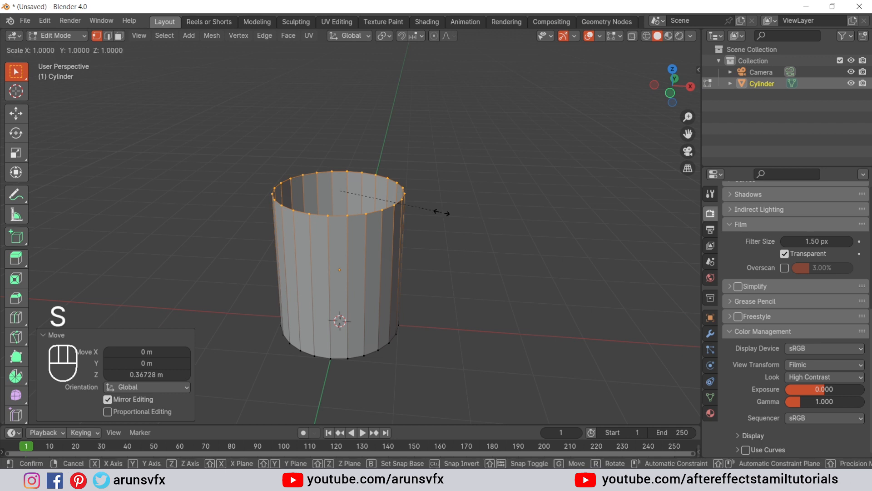
click(461, 211)
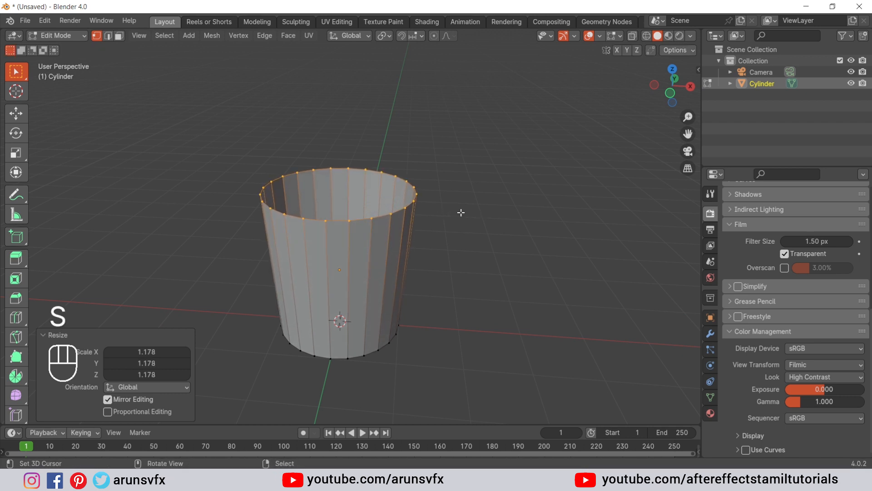
Undo the last two changes to the cylinder
middle_drag(461, 210, 365, 331)
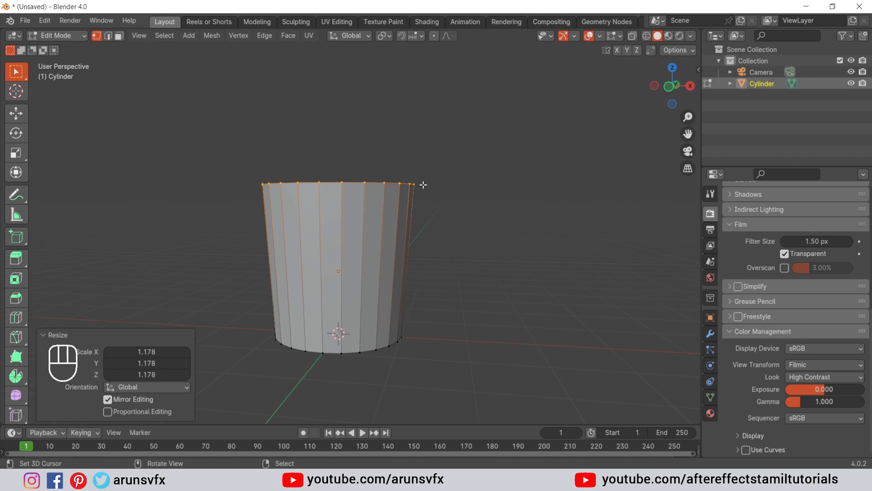
middle_drag(427, 186, 422, 219)
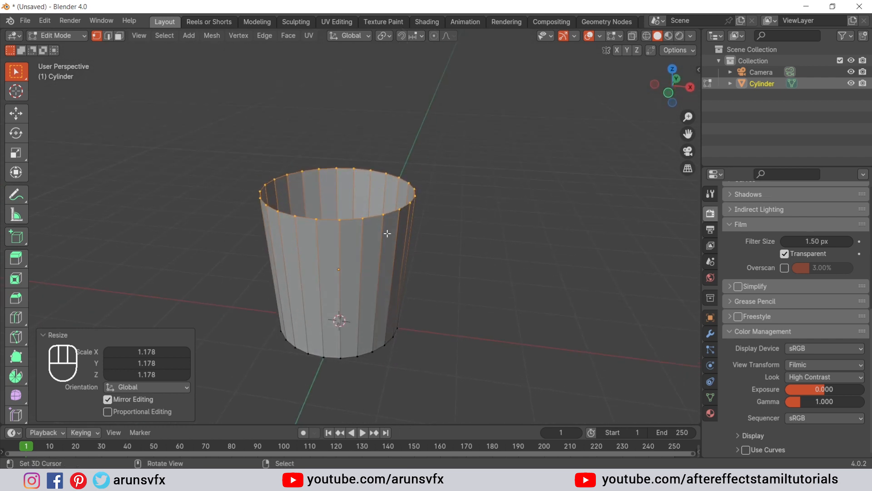
scroll(386, 231, up, 3)
scroll(355, 230, down, 1)
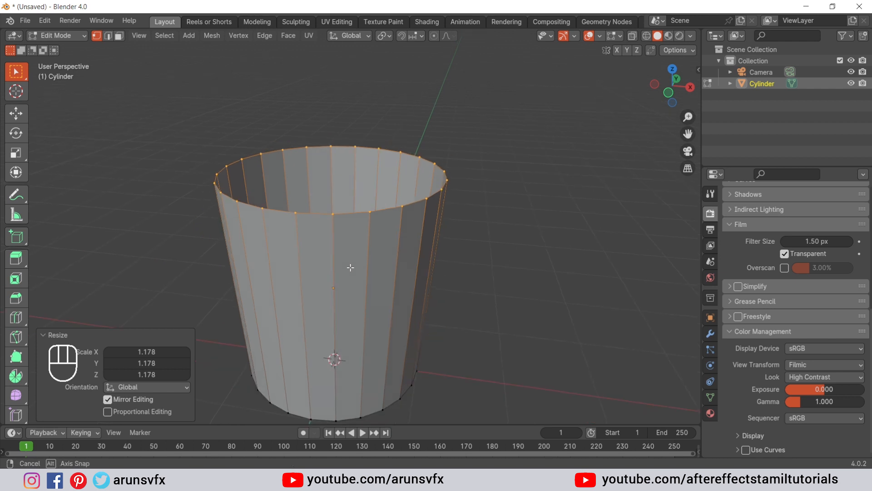
middle_drag(350, 268, 345, 224)
scroll(354, 248, down, 1)
key(ctrl+z)
key(ctrl+z)
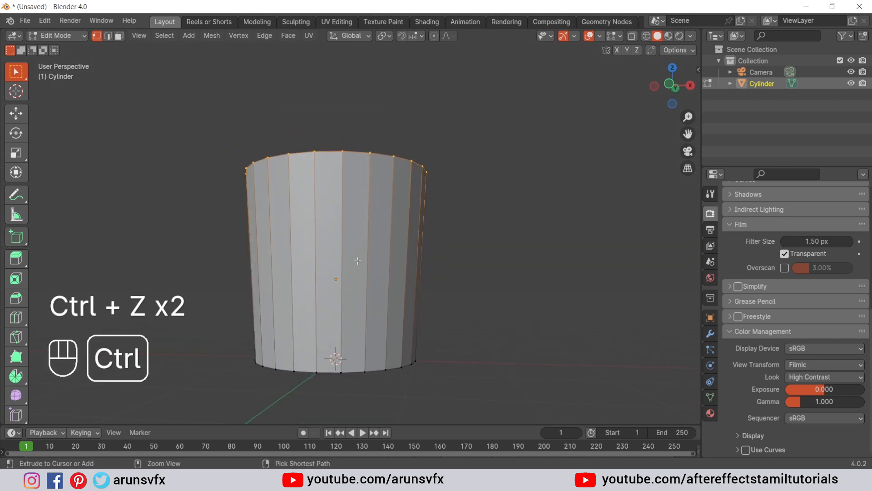
Add 11 evenly spaced horizontal loop cuts around the cylinder wall and switch to vertex selection
key(ctrl+r)
scroll(357, 260, up, 11)
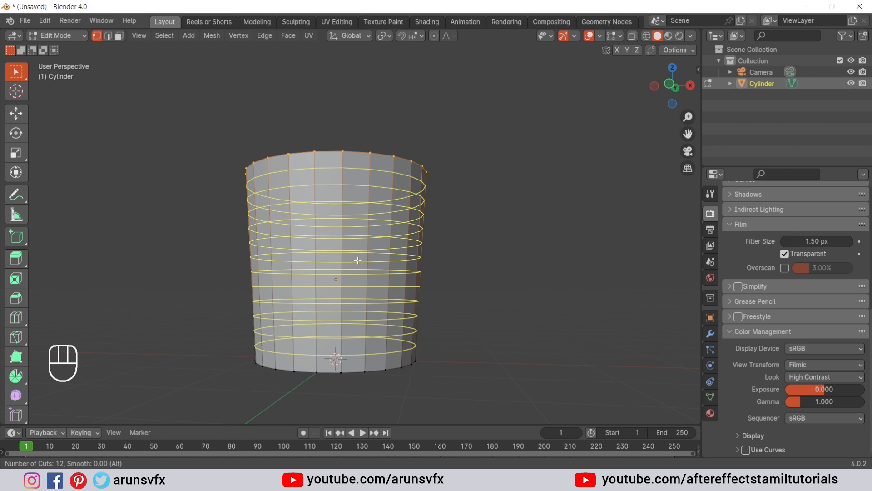
scroll(358, 262, down, 1)
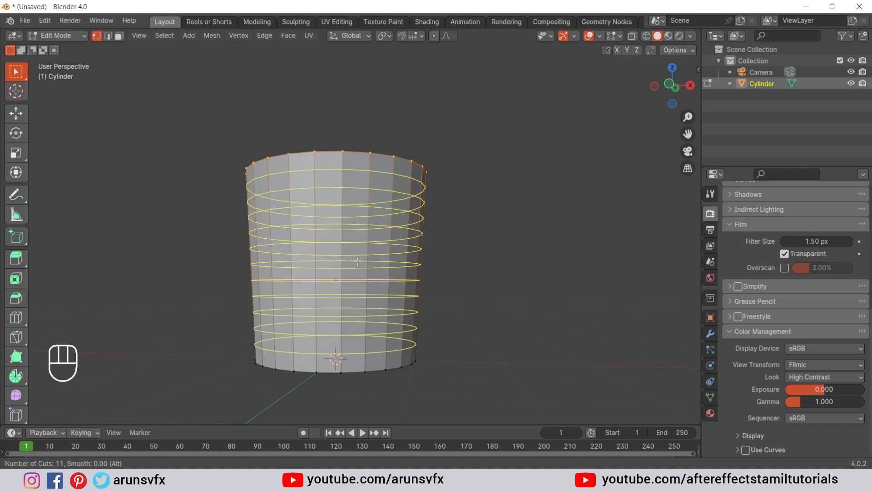
click(357, 262)
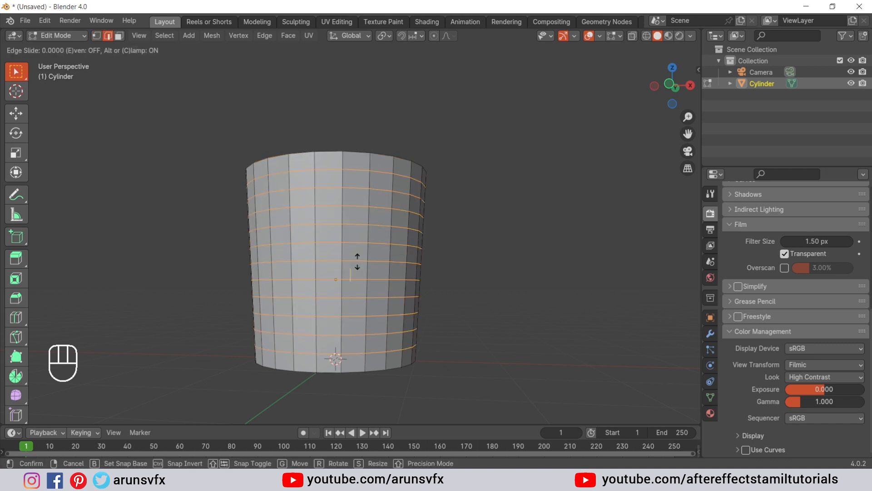
right_click(389, 259)
key(1)
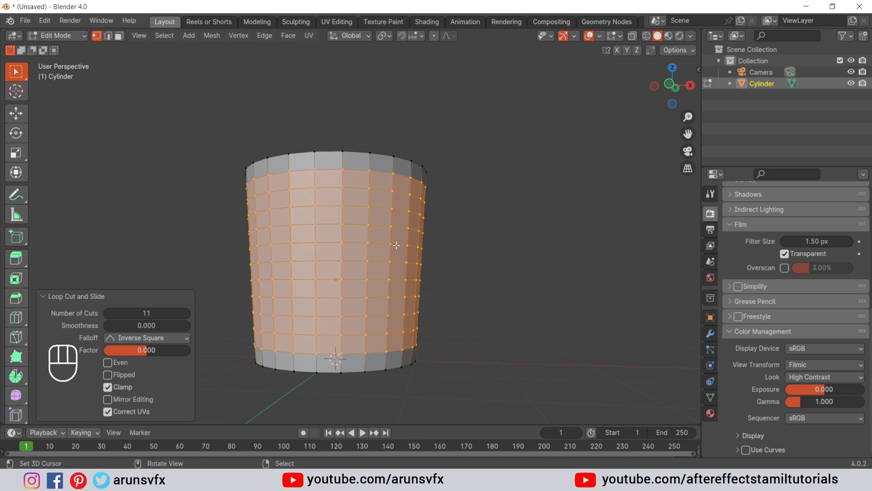
Poke the selected wall faces to divide each one into triangles around its centre
click(291, 36)
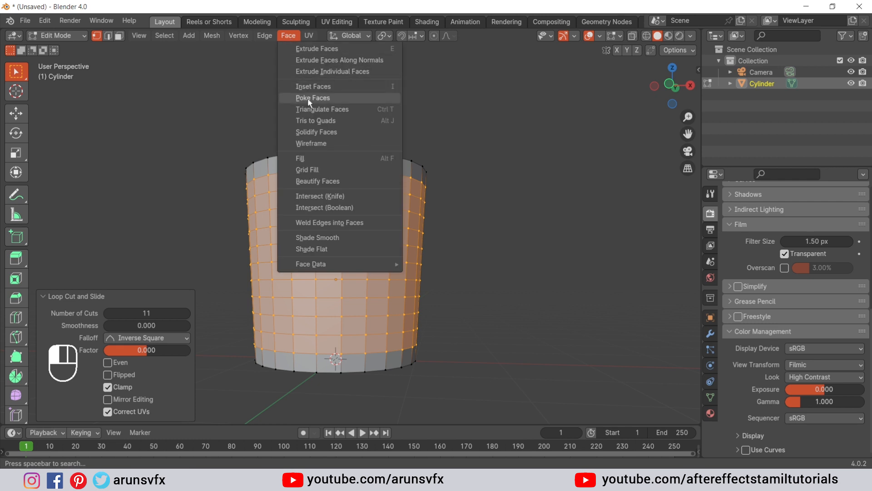
click(309, 97)
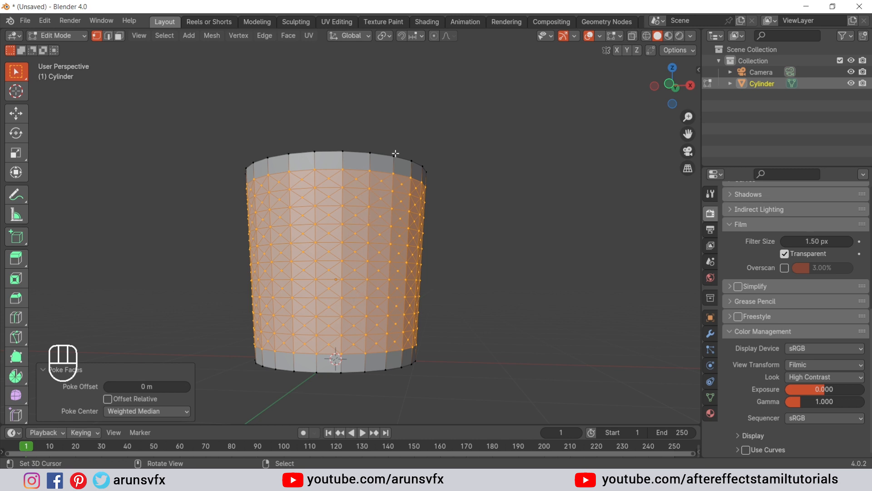
scroll(396, 156, up, 1)
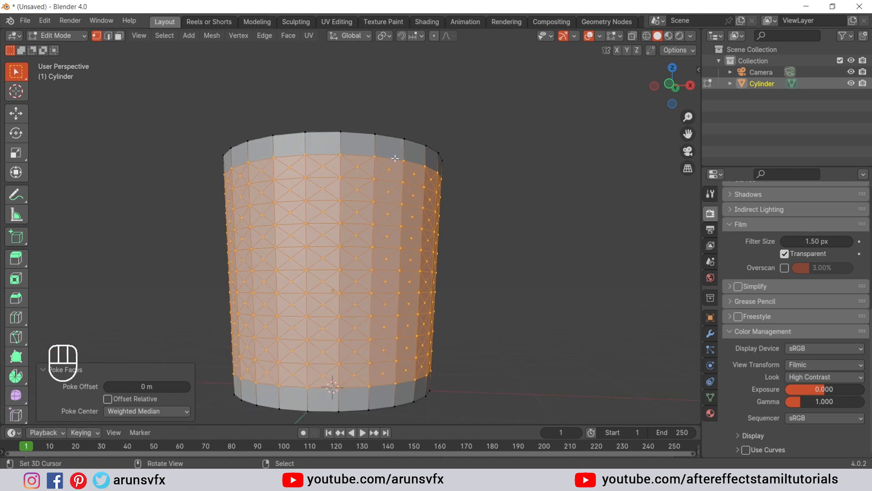
In edge selection mode, select one diagonal edge in each of two vertically adjacent poked squares on the wall
click(330, 193)
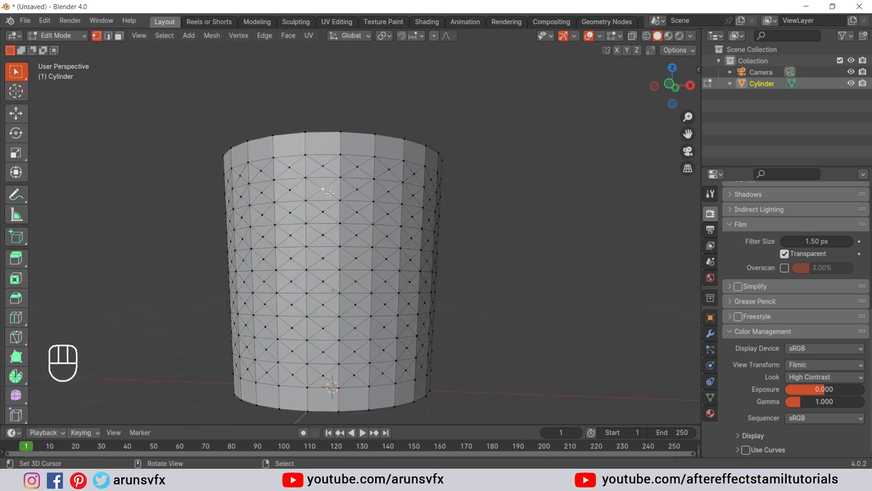
click(109, 36)
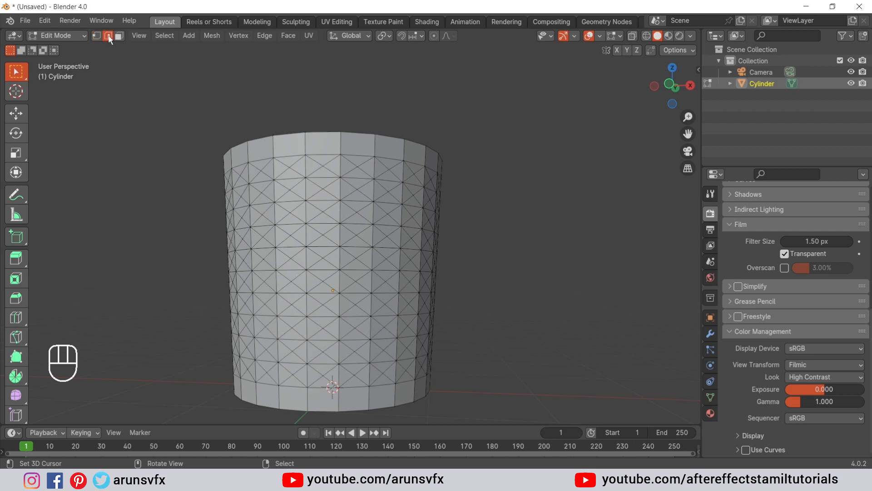
right_click(330, 194)
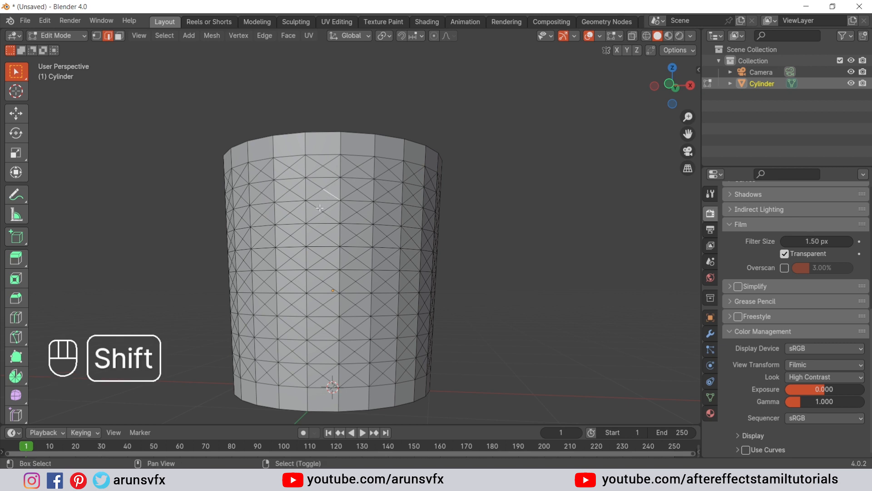
shift+right_click(314, 206)
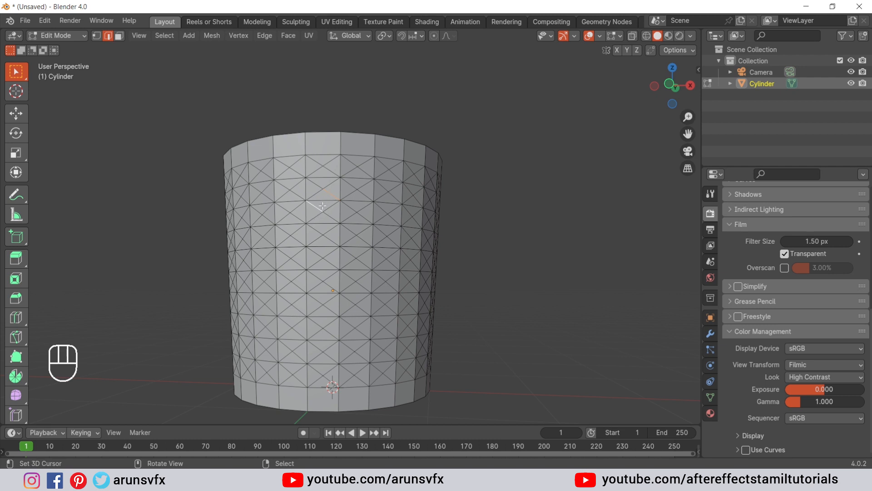
Select all diagonal edges of the wall with Select Similar by Length, using a threshold of 0.0052
key(shift+g)
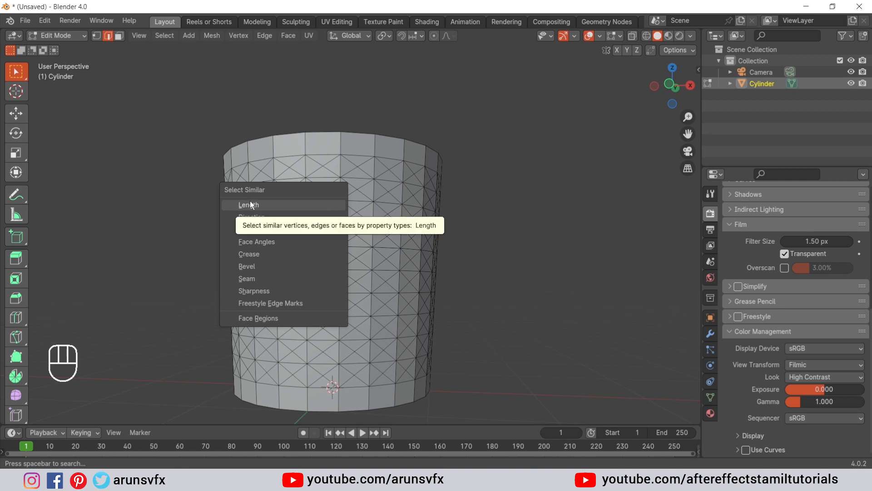
click(159, 34)
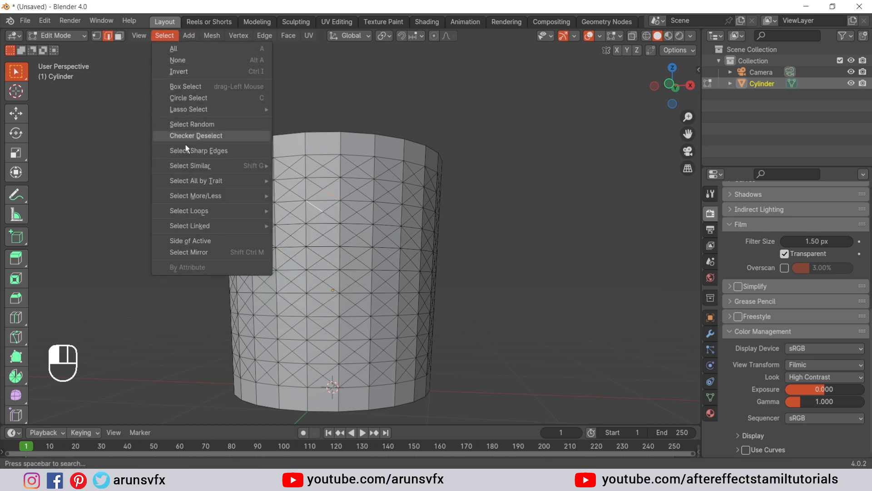
mouse_move(184, 169)
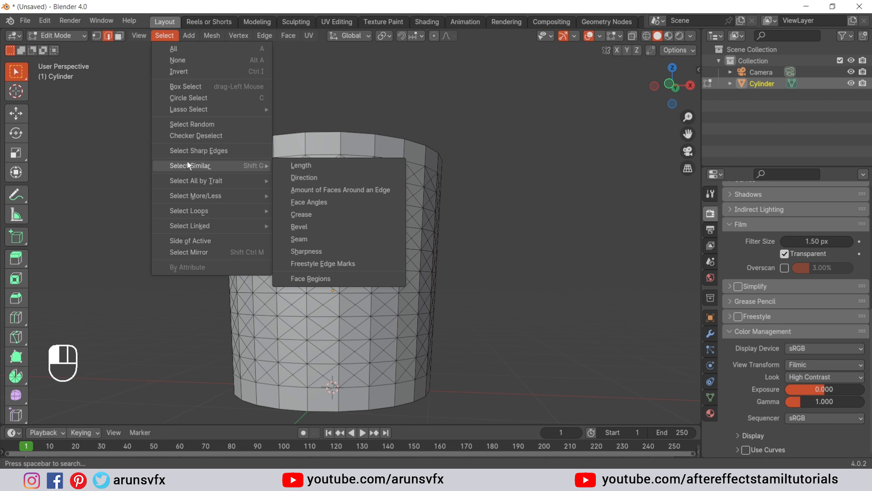
click(309, 168)
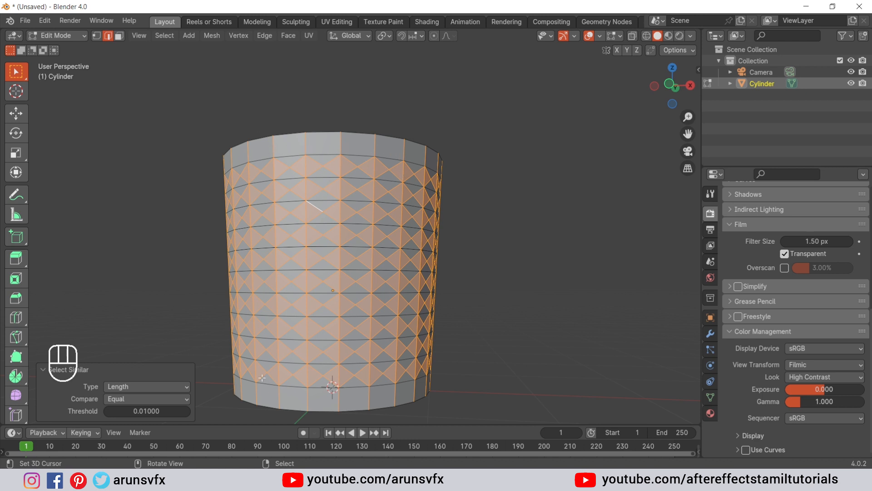
drag(145, 410, 147, 410)
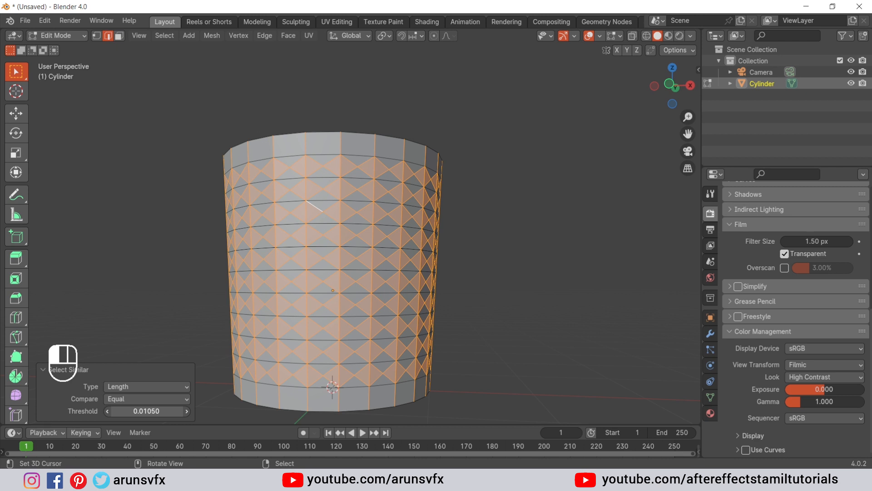
mouse_move(147, 411)
mouse_down()
mouse_move(161, 411)
mouse_move(148, 410)
mouse_up()
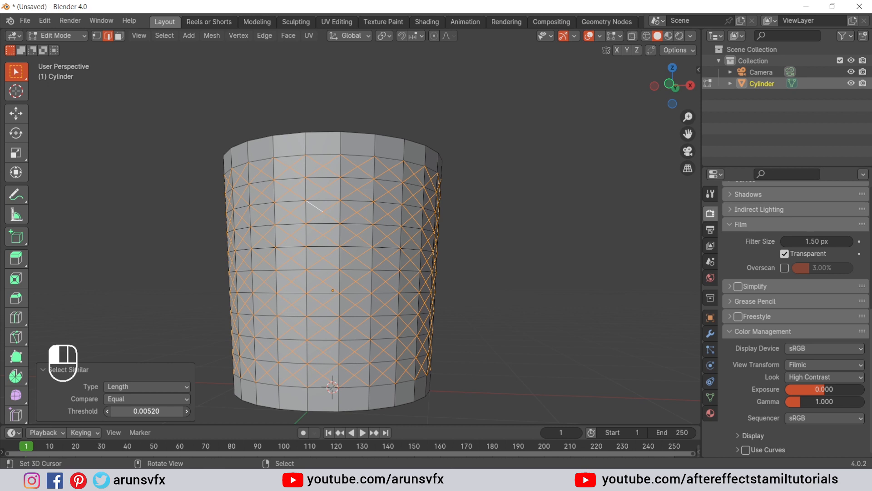
drag(147, 411, 148, 411)
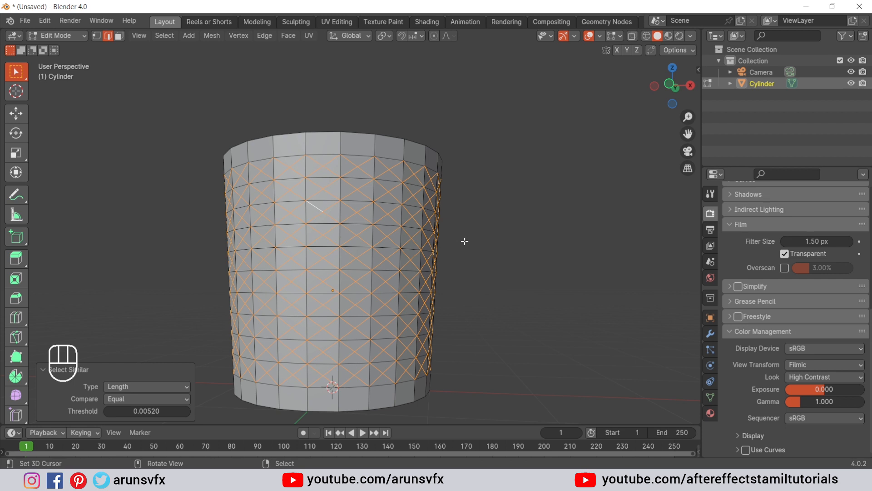
Invert the edge selection and show the mesh in X-ray from the front orthographic view
key(ctrl)
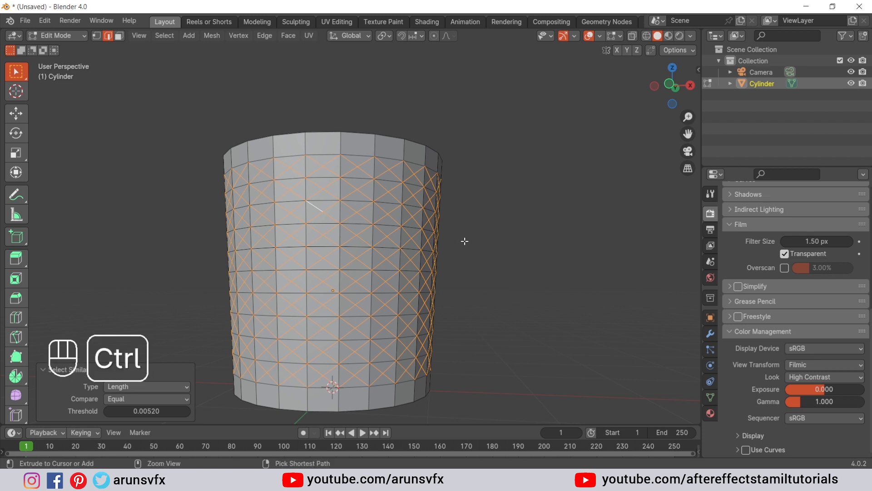
key(ctrl+i)
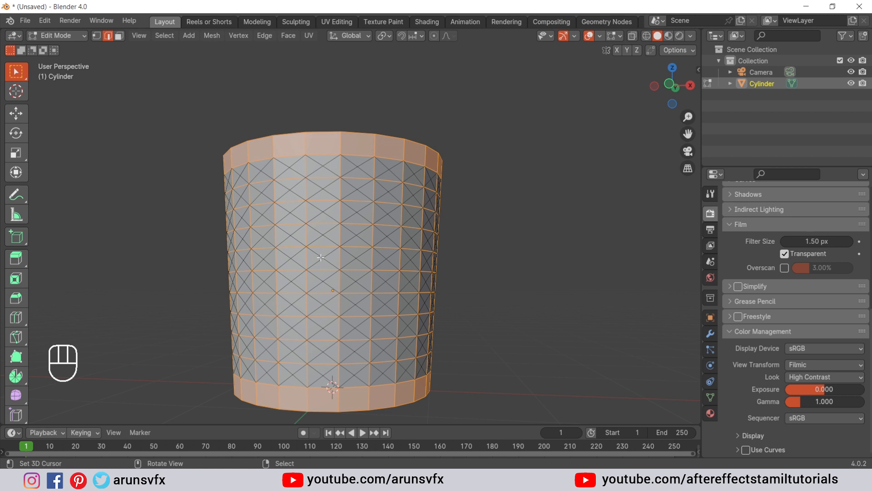
middle_drag(401, 204, 397, 205)
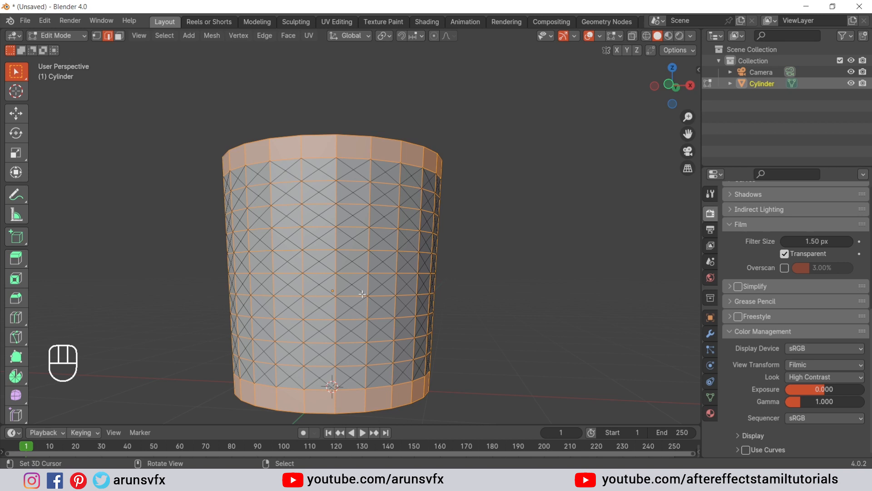
key(KP_1)
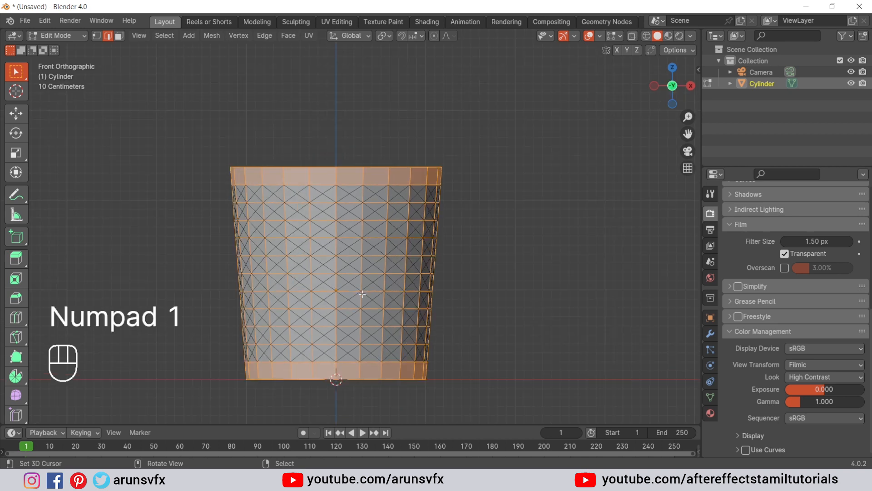
click(632, 36)
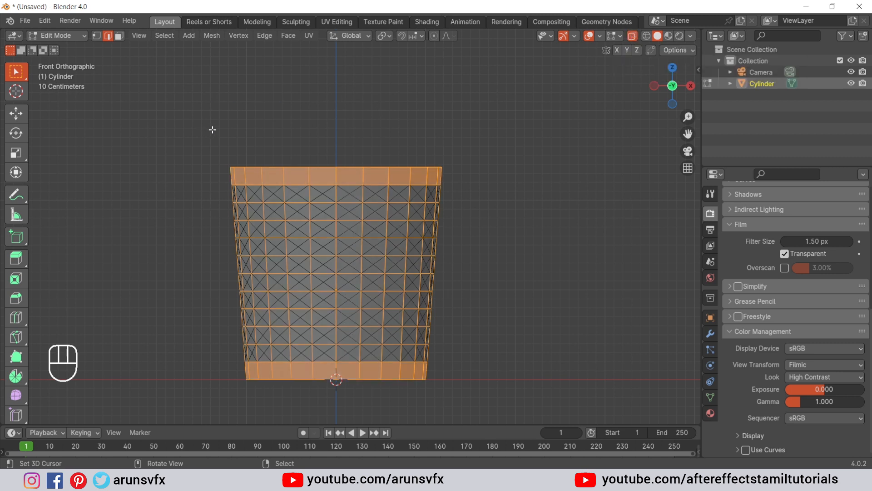
Box-deselect the open top edge ring and the vertical edges of the uppermost plain band
key(b)
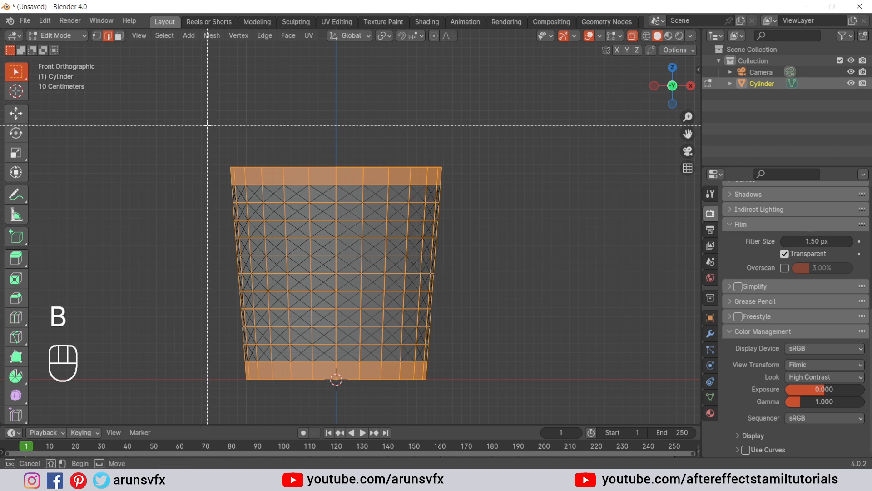
drag(209, 125, 506, 181)
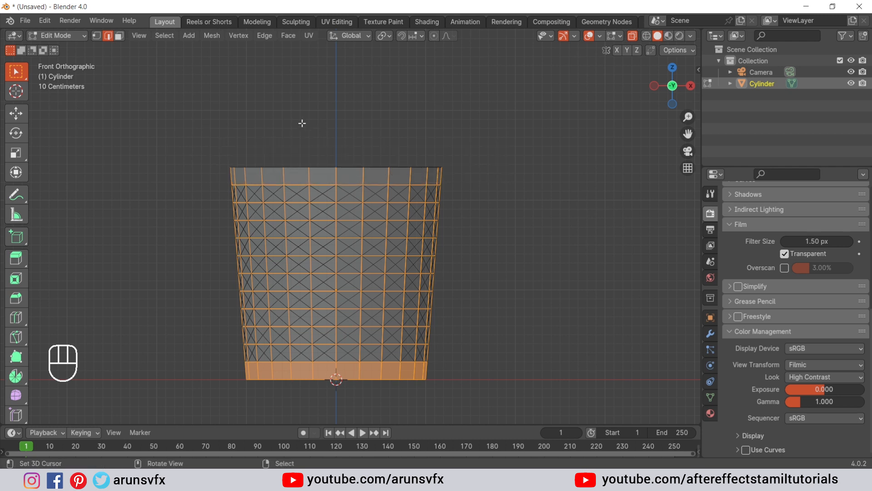
scroll(302, 121, up, 3)
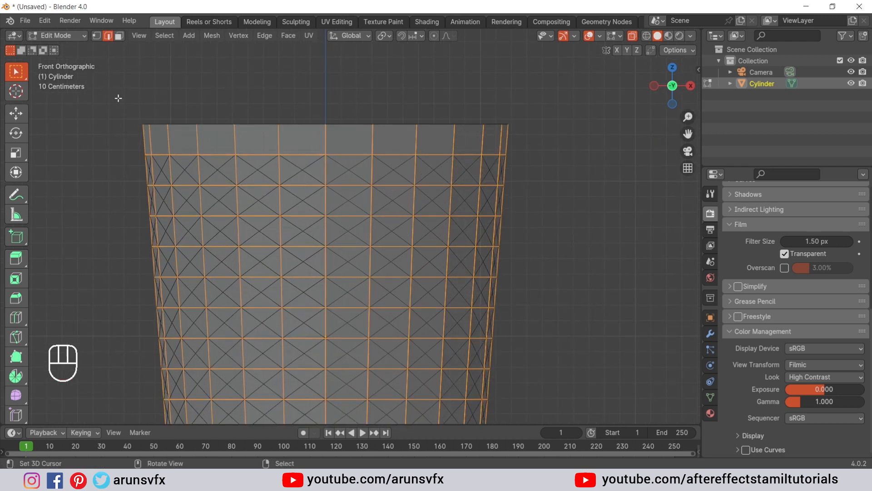
key(b)
drag(115, 90, 539, 154)
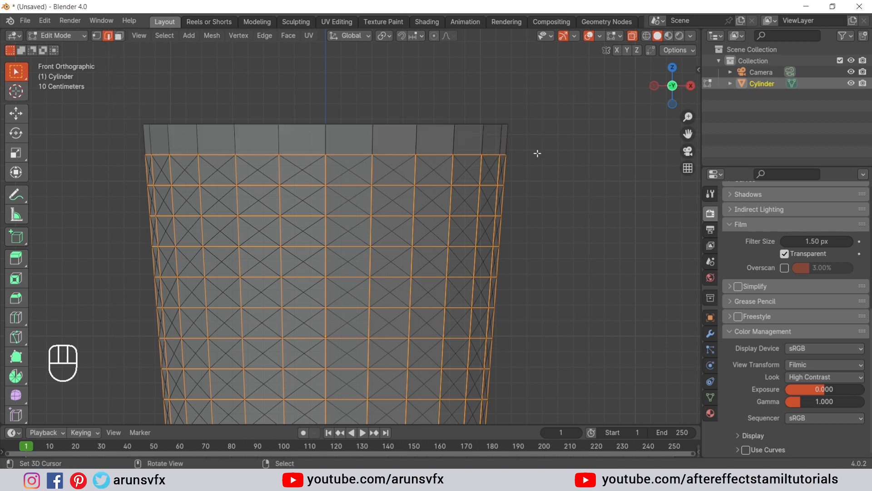
Box-deselect the bottom edge ring and the vertical edges of the lowest plain band
scroll(429, 154, down, 3)
shift+middle_drag(347, 224, 345, 132)
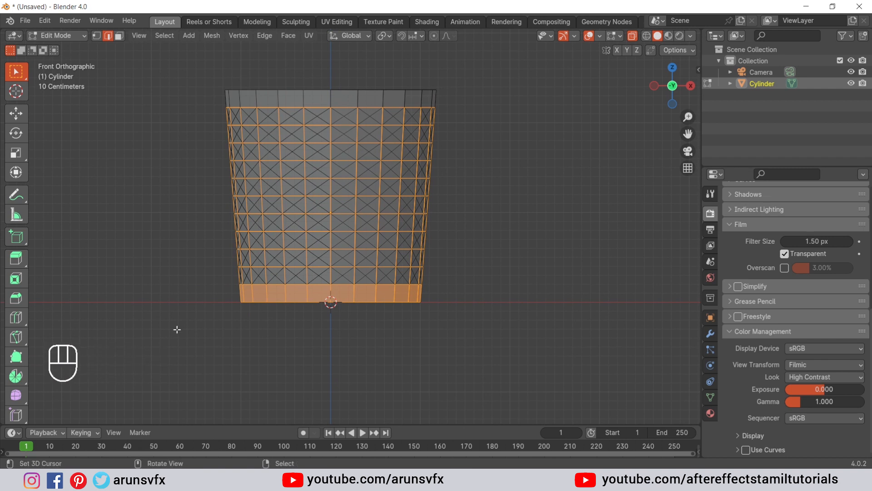
key(b)
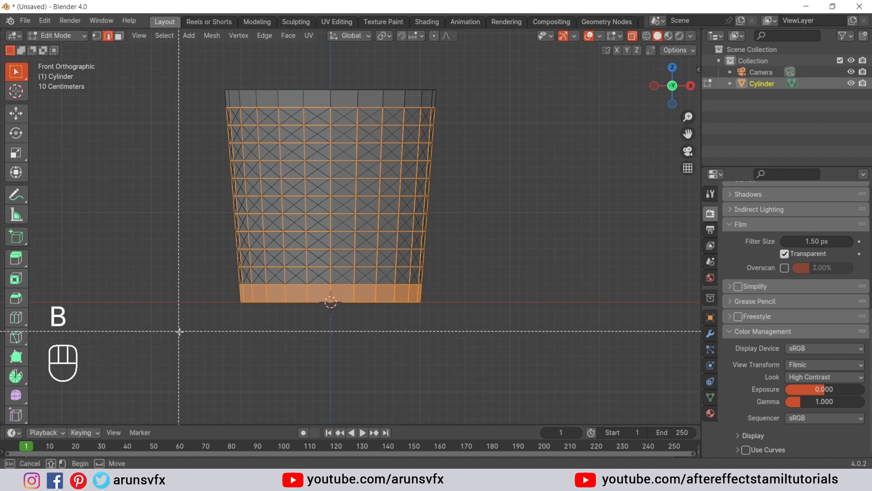
drag(199, 338, 481, 285)
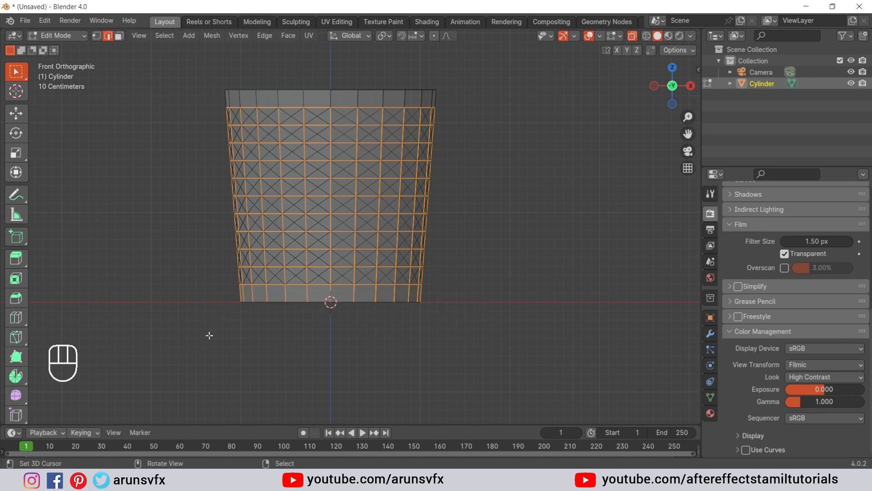
key(b)
drag(209, 335, 485, 287)
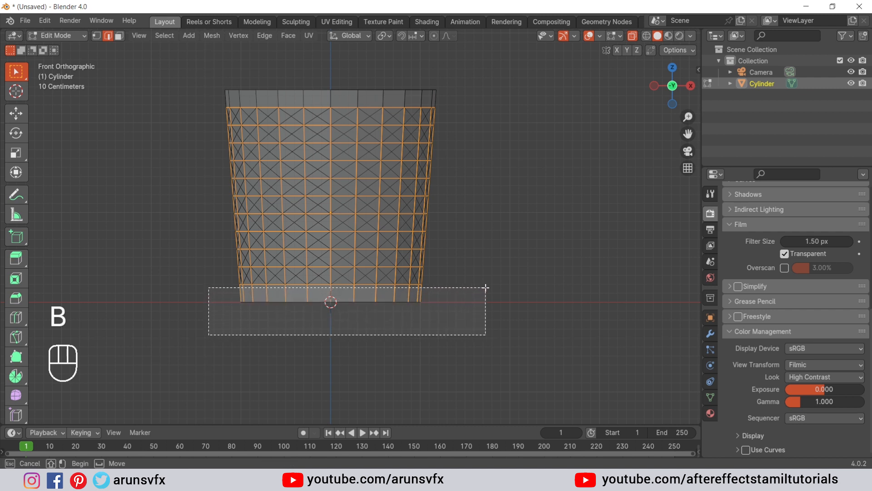
middle_drag(486, 287, 485, 288)
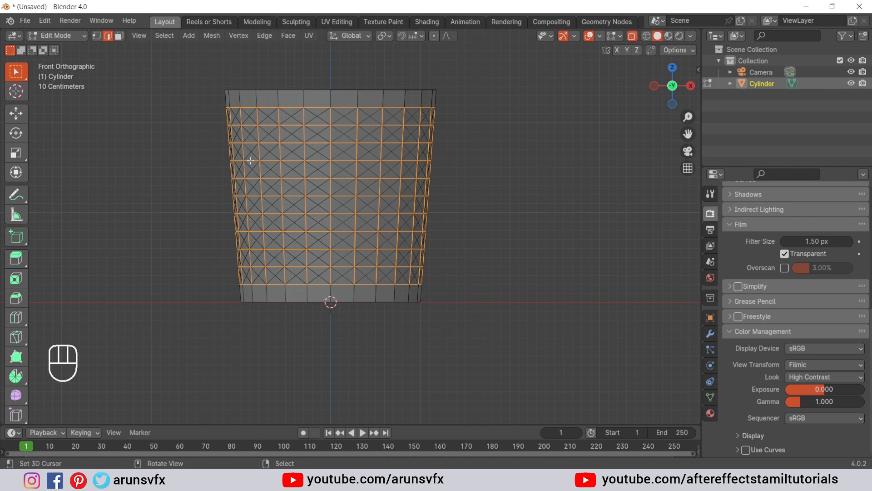
Dissolve the selected horizontal and vertical grid edges so only the diagonal pattern remains on the wall, and turn off X-ray
middle_drag(228, 115, 265, 138)
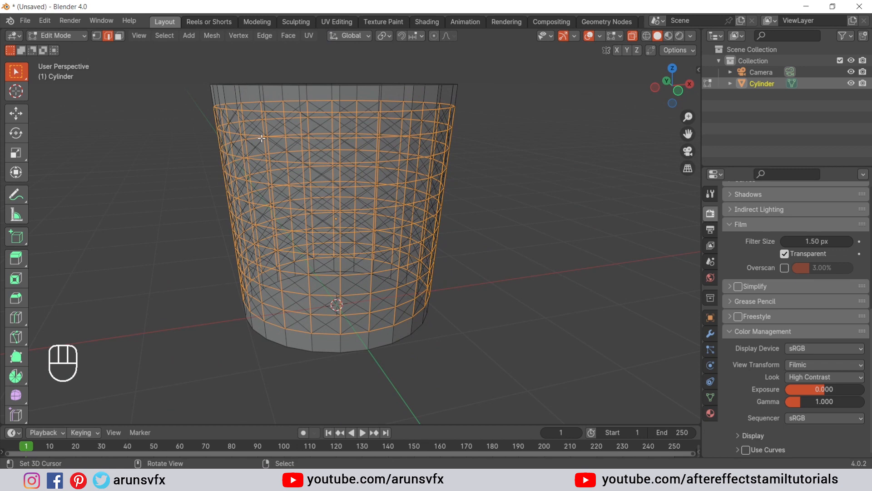
middle_drag(257, 104, 263, 122)
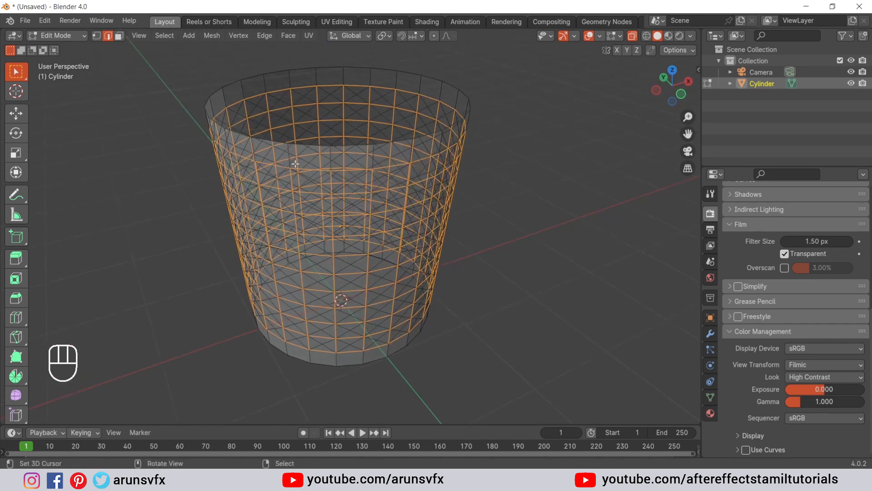
middle_drag(296, 163, 315, 139)
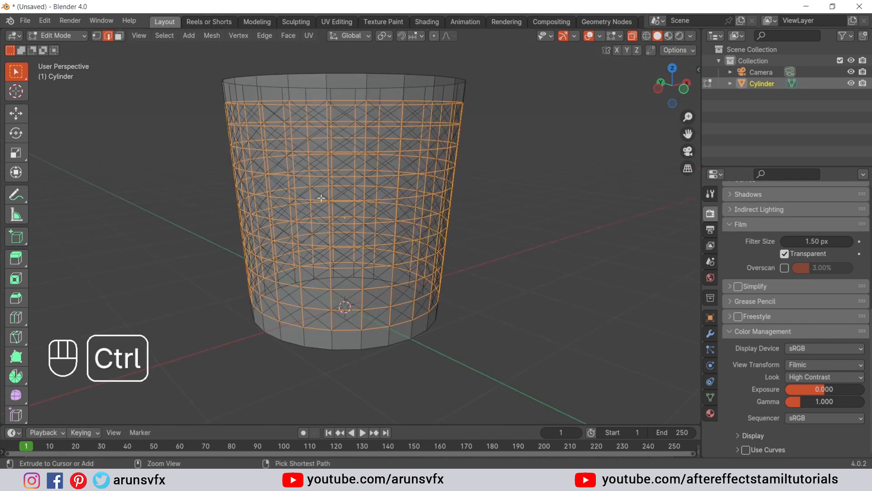
key(ctrl+x)
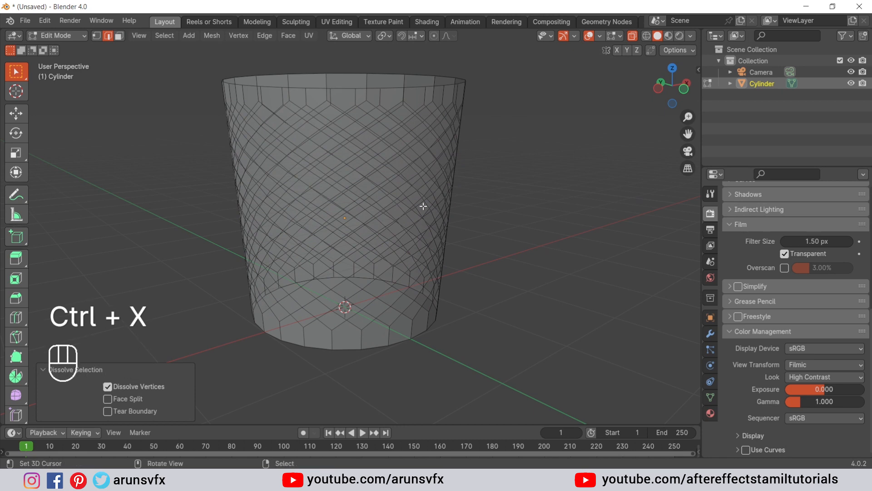
middle_drag(425, 206, 441, 191)
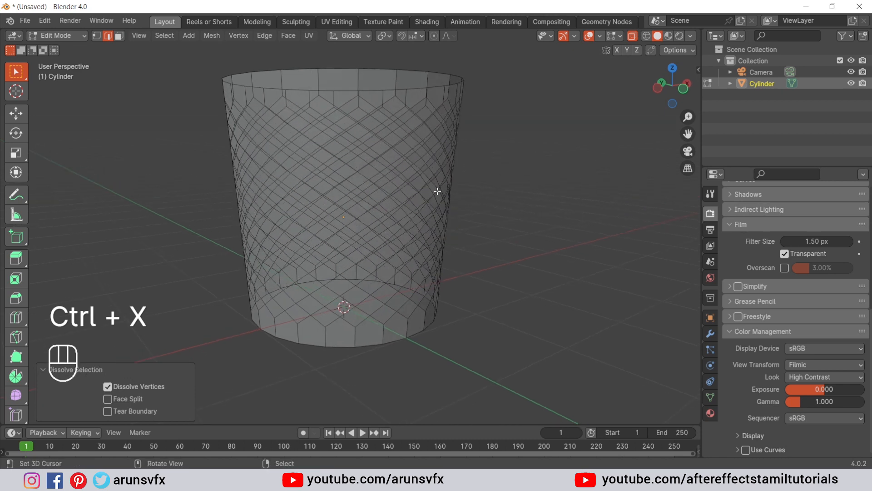
click(633, 36)
middle_drag(462, 200, 408, 208)
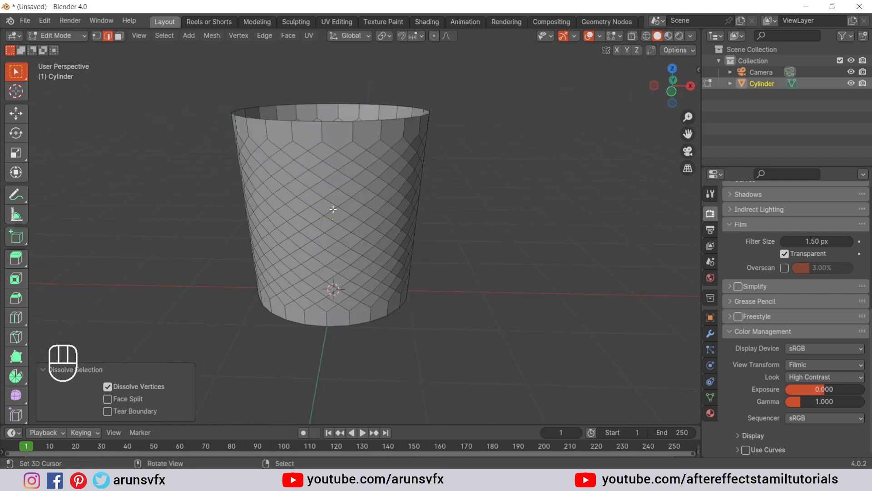
middle_drag(333, 208, 351, 128)
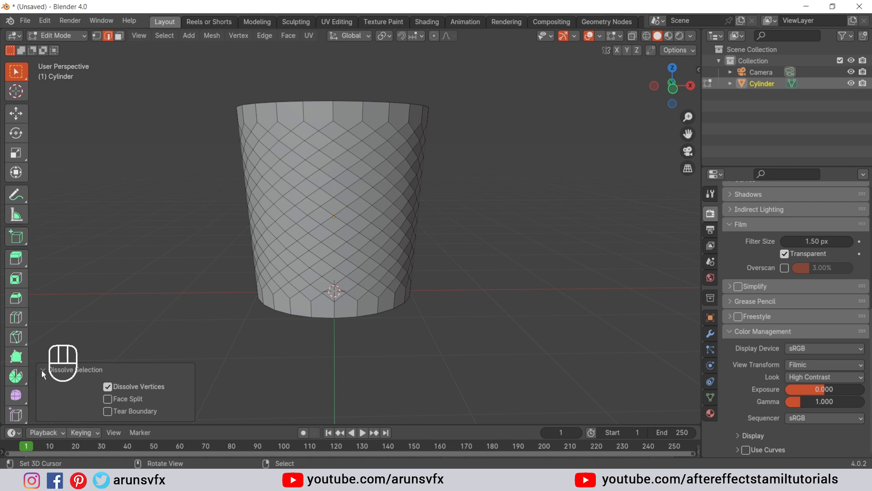
click(42, 370)
middle_drag(346, 225, 371, 233)
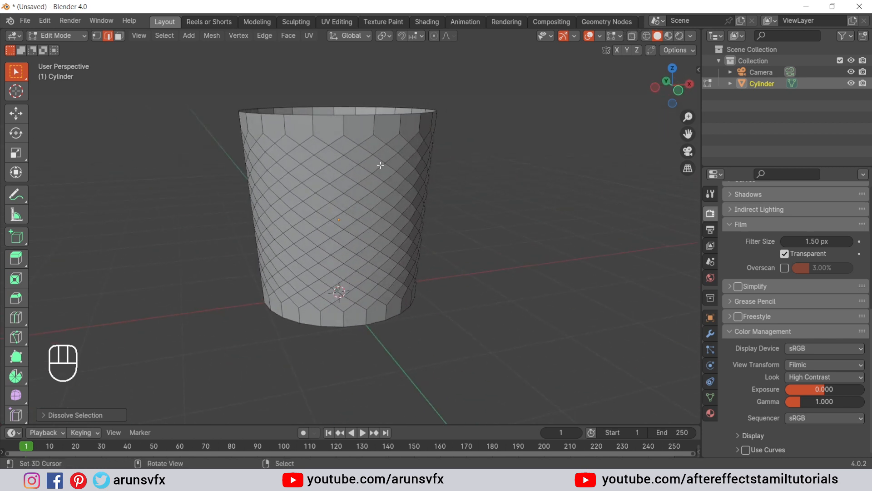
Select a diagonal edge loop on the wall and extend the selection to the whole diamond pattern with Select Similar by Length
alt+click(353, 162)
key(shift+g)
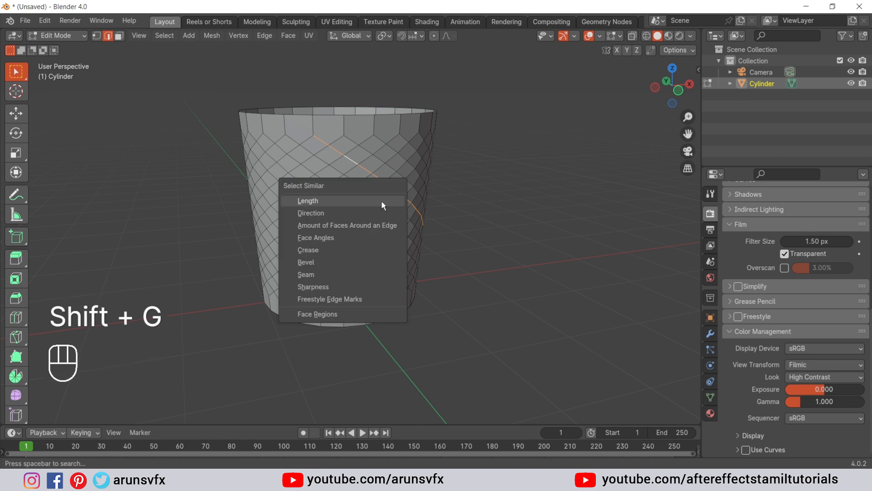
click(299, 201)
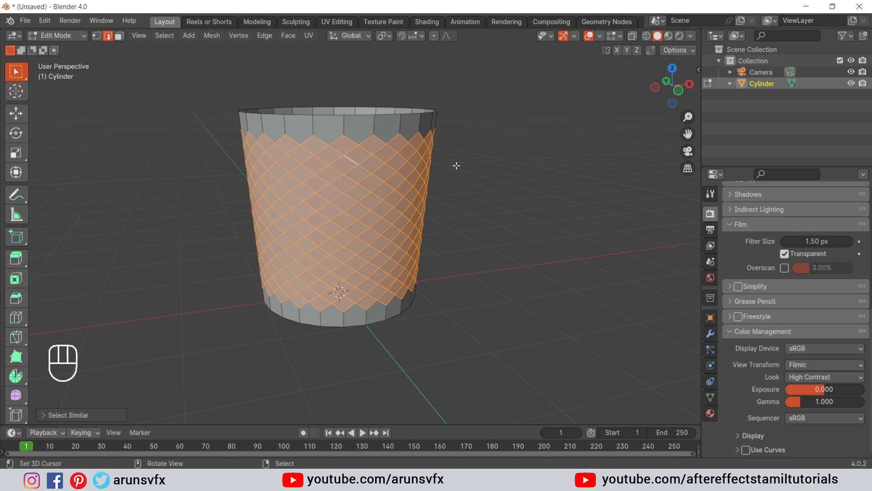
Inset the selected diamond faces individually with a thickness of about 0.031 m
mouse_move(369, 196)
middle_down()
mouse_move(395, 196)
mouse_move(371, 196)
mouse_move(380, 198)
middle_up()
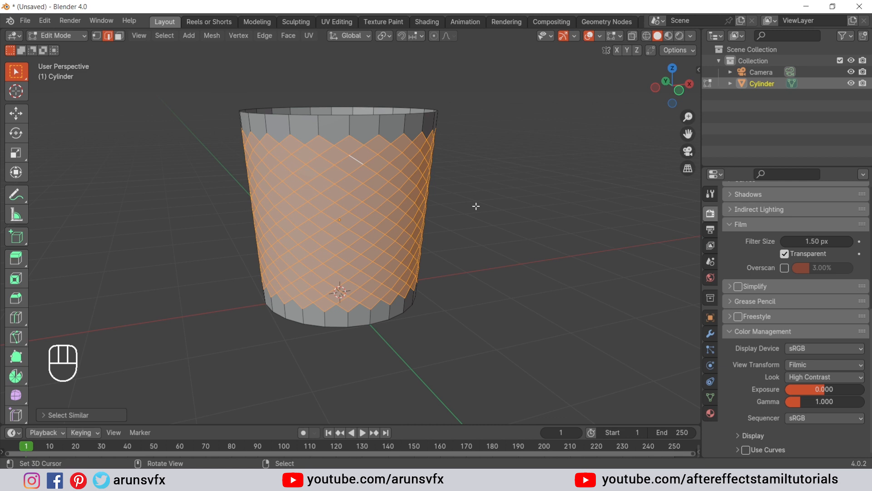
key(i)
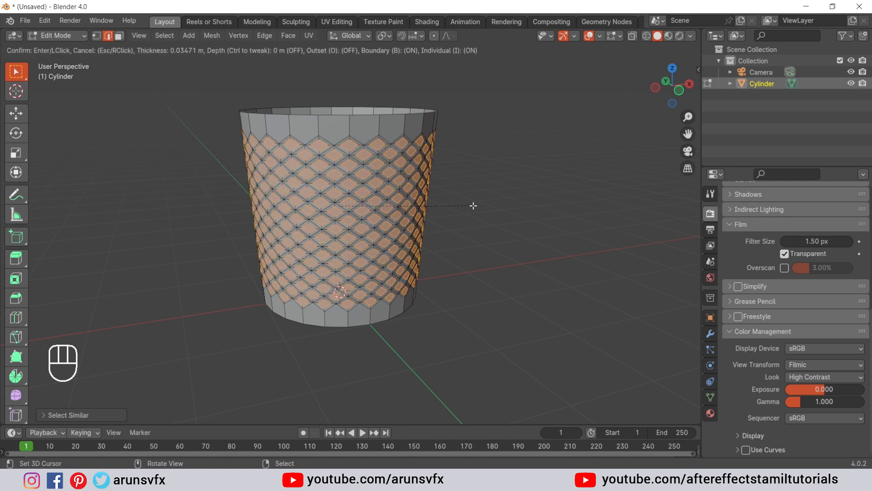
key(shift)
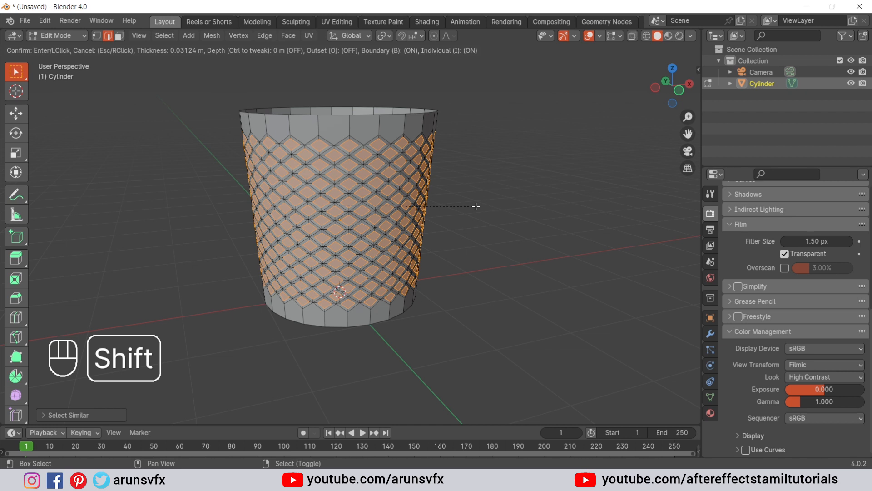
shift+click(476, 206)
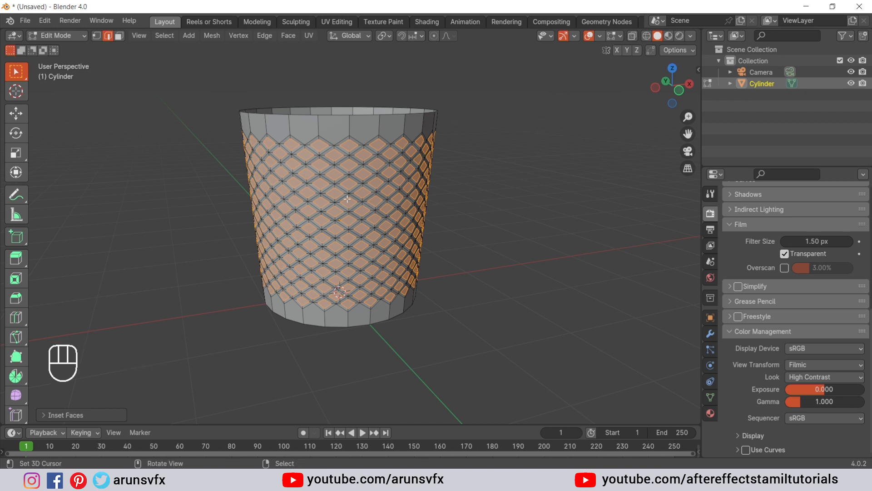
Delete the inset diamond faces to open the holes in the wall
key(x)
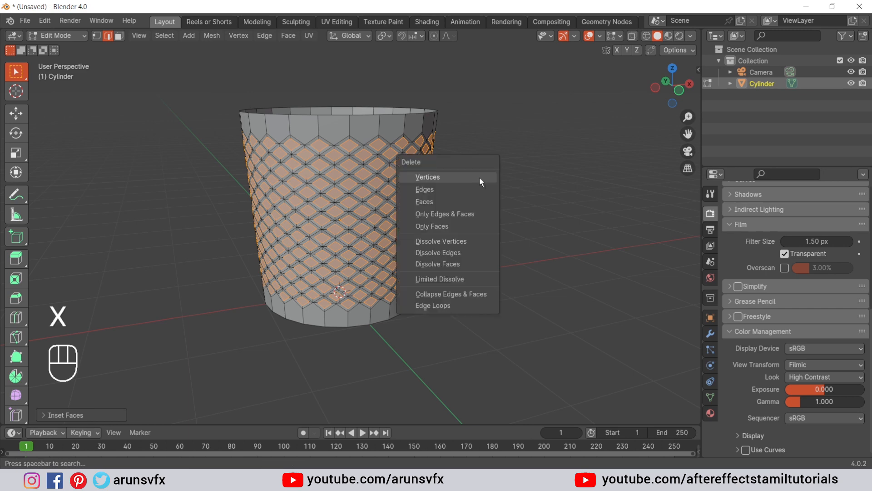
click(425, 200)
middle_drag(457, 126, 405, 119)
scroll(404, 218, up, 2)
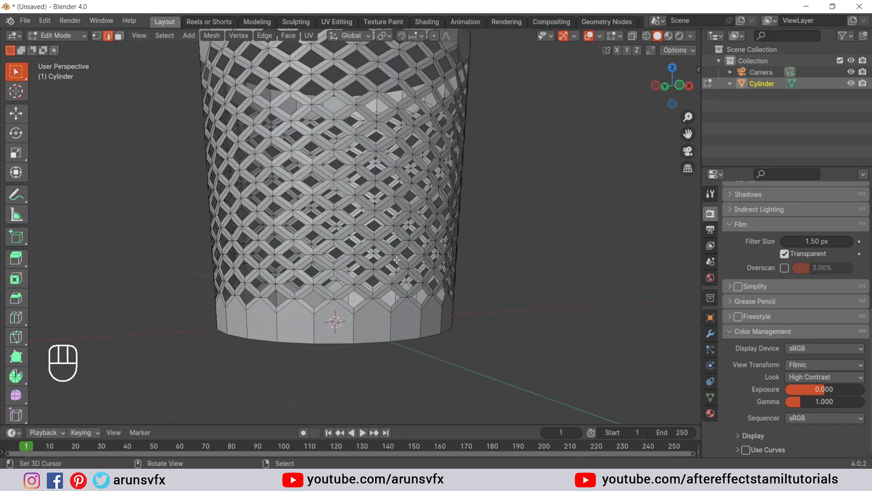
Select the open bottom edge loop, extrude it in place and scale it inward to form a flat base ring around a central opening
middle_drag(401, 259, 400, 236)
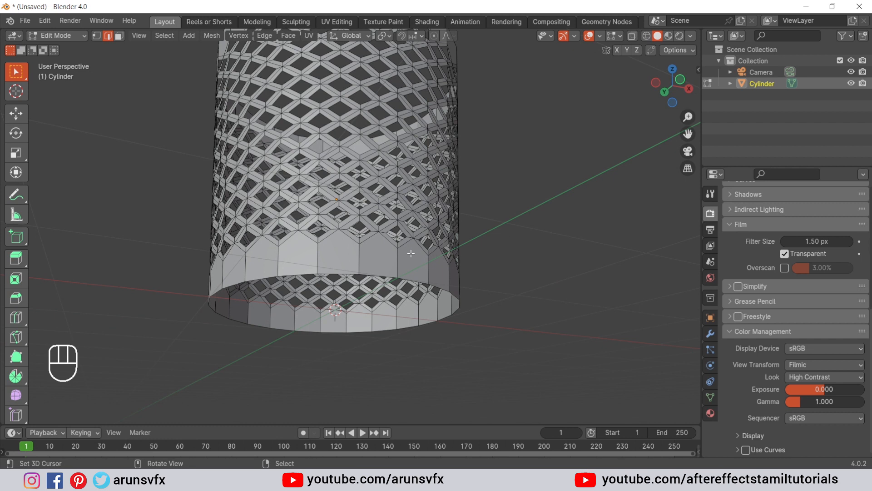
key(alt)
key(alt)
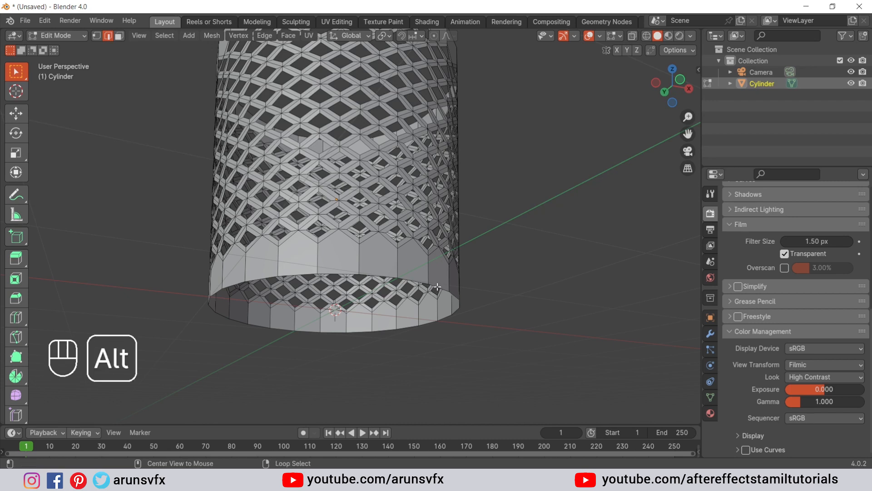
alt+click(437, 287)
middle_drag(466, 325, 463, 312)
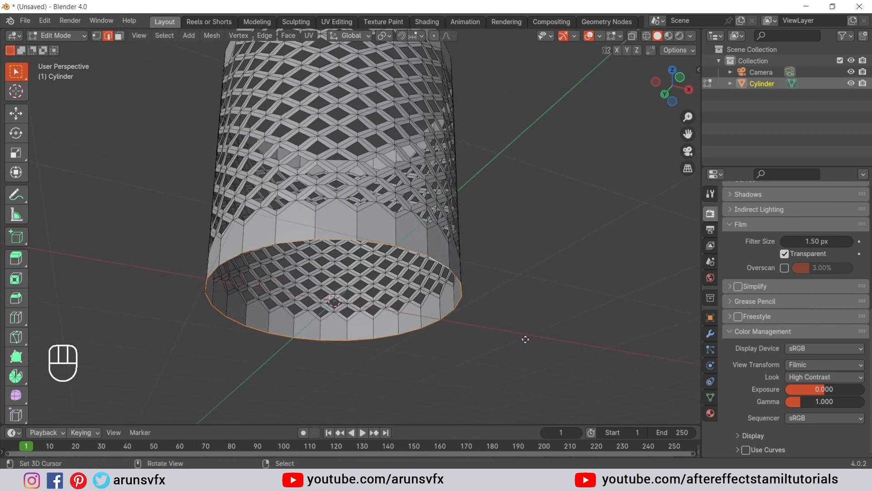
key(e)
right_click(517, 377)
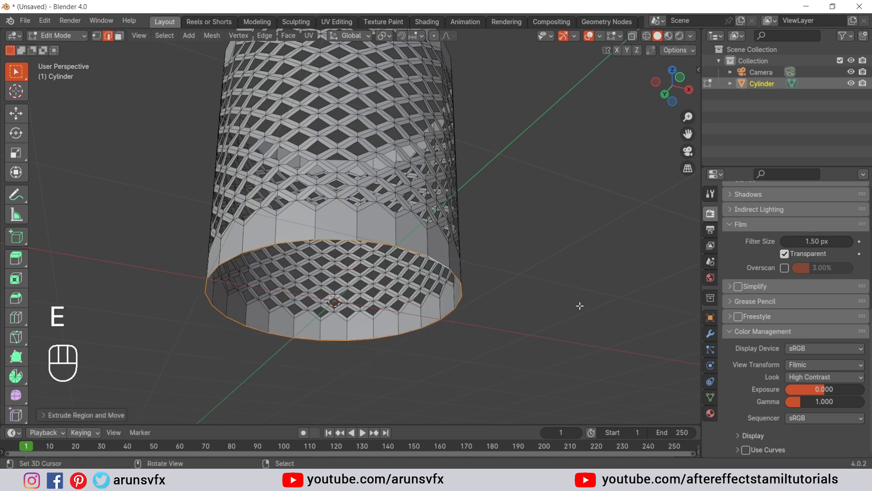
key(s)
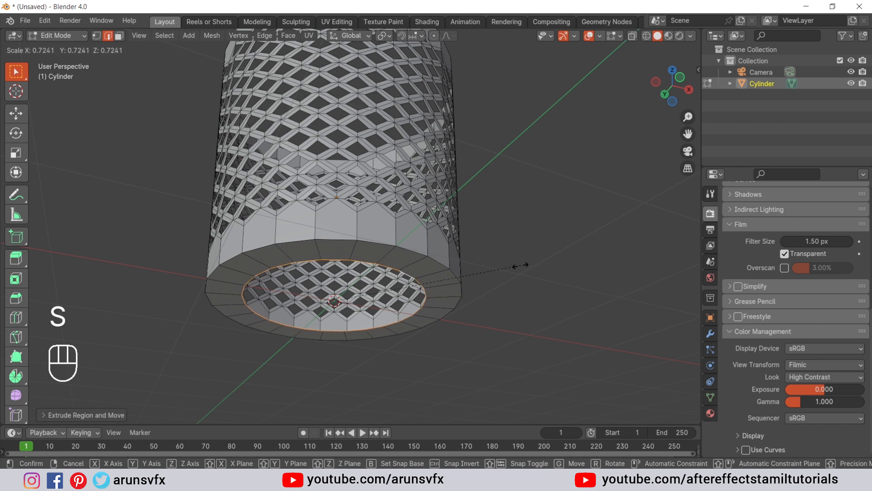
click(496, 268)
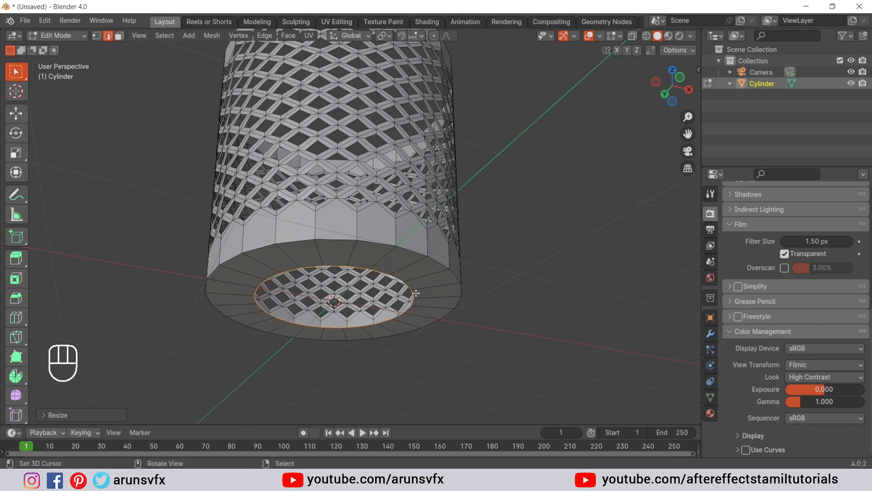
Extrude the base's inner edge loop, scale it slightly inward and raise it about 0.082 m along Z to form a sloped step
key(e)
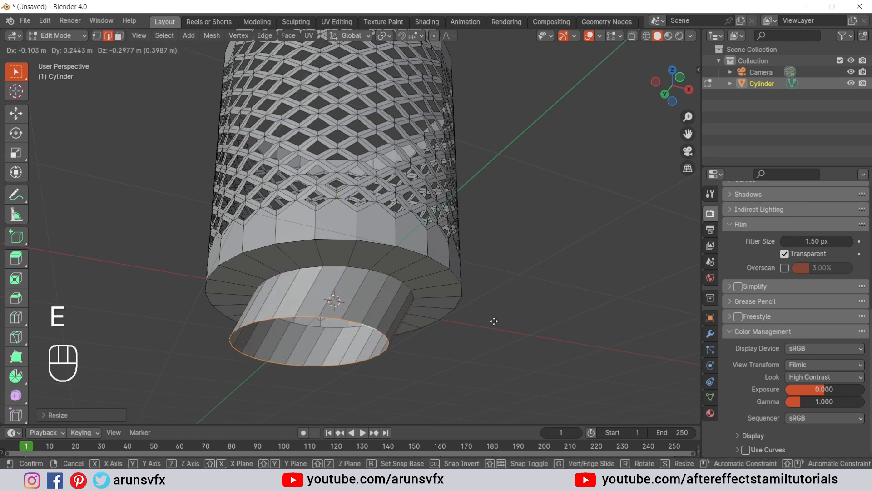
right_click(494, 321)
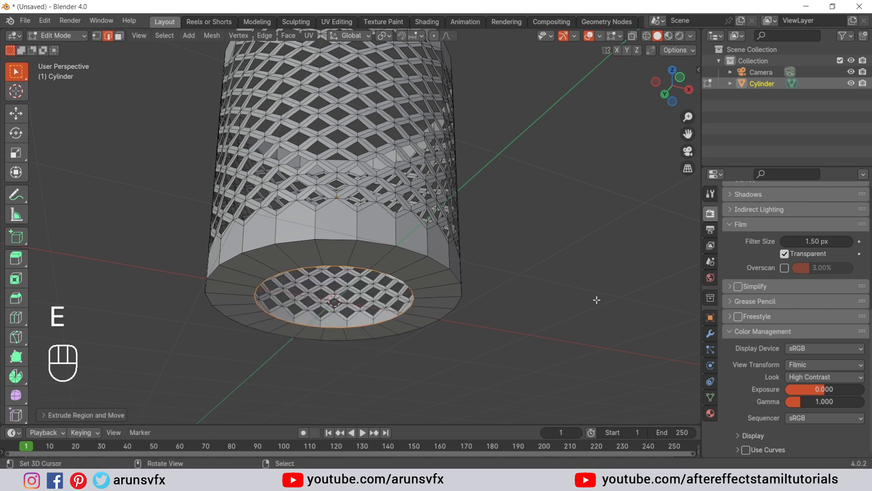
key(s)
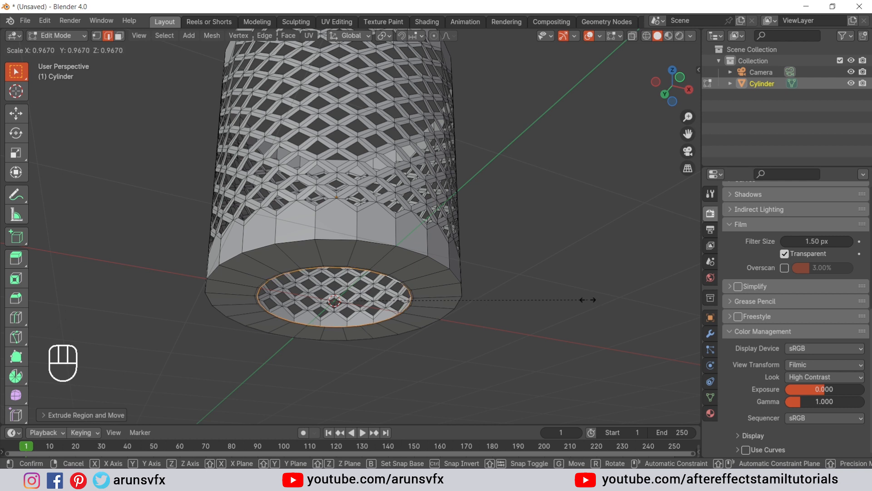
click(540, 299)
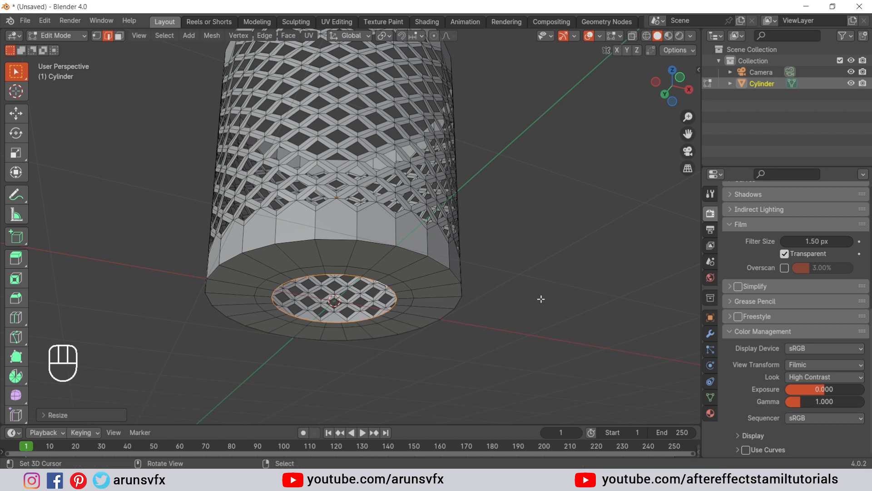
key(g)
key(z)
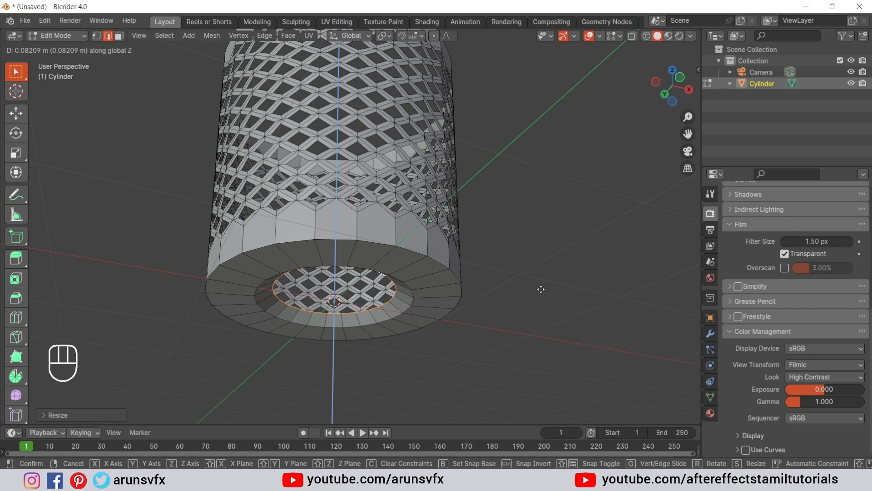
click(541, 289)
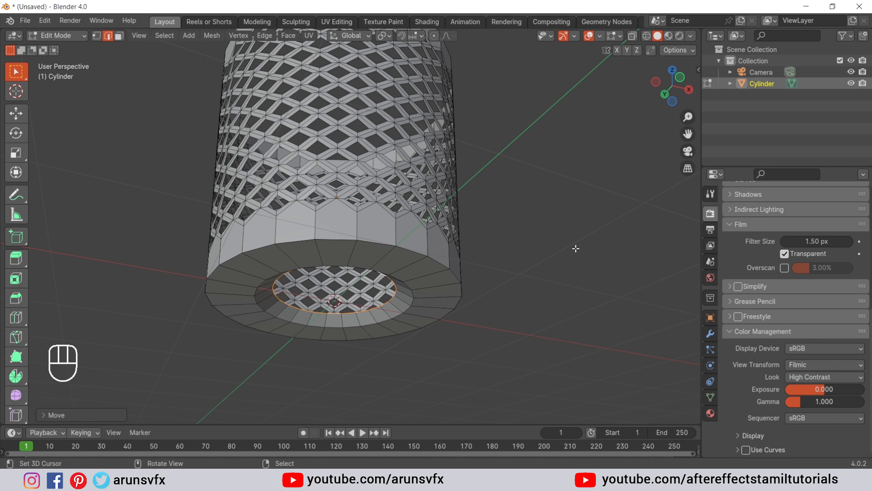
Extrude the recessed inner edge loop in place, scale it inward and merge it at its center to close the base
key(e)
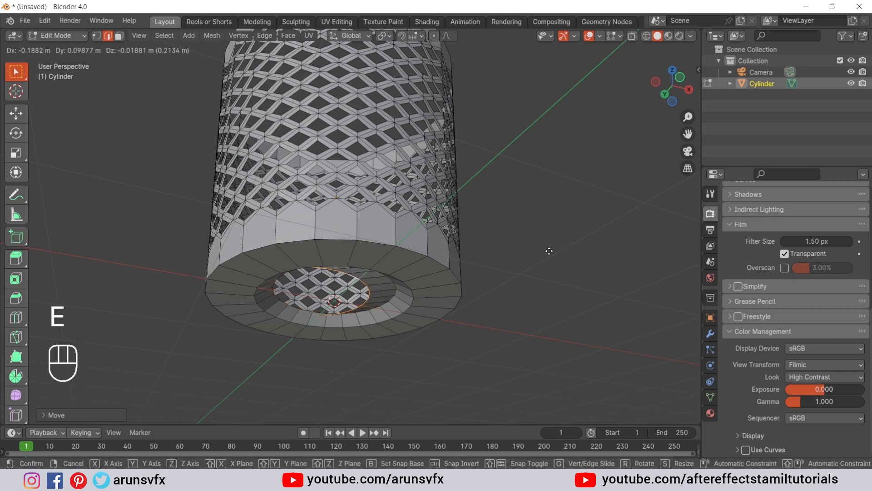
right_click(549, 249)
key(s)
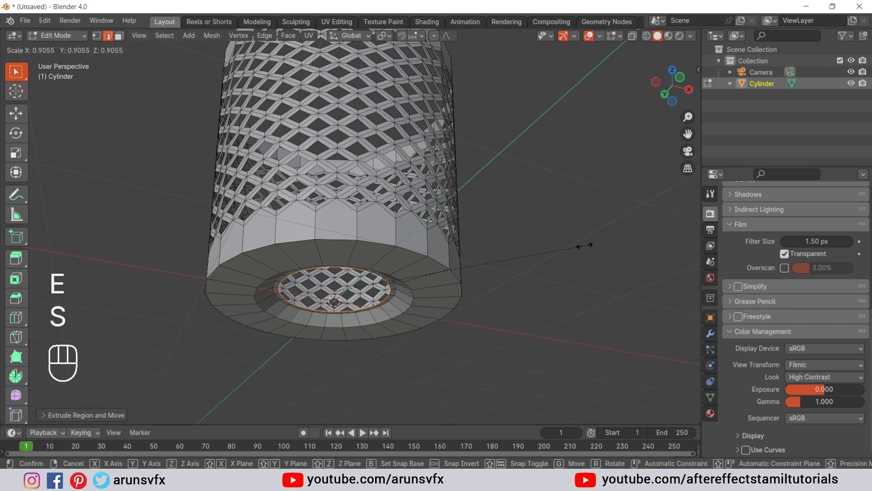
click(488, 257)
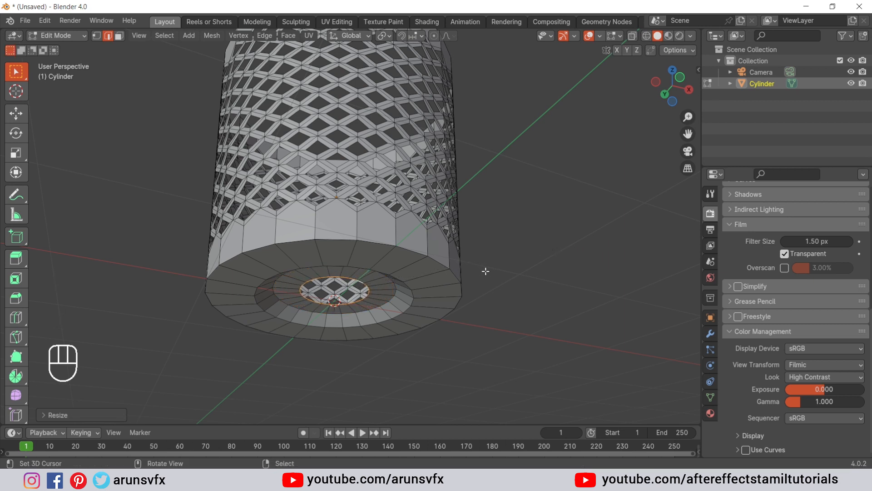
key(m)
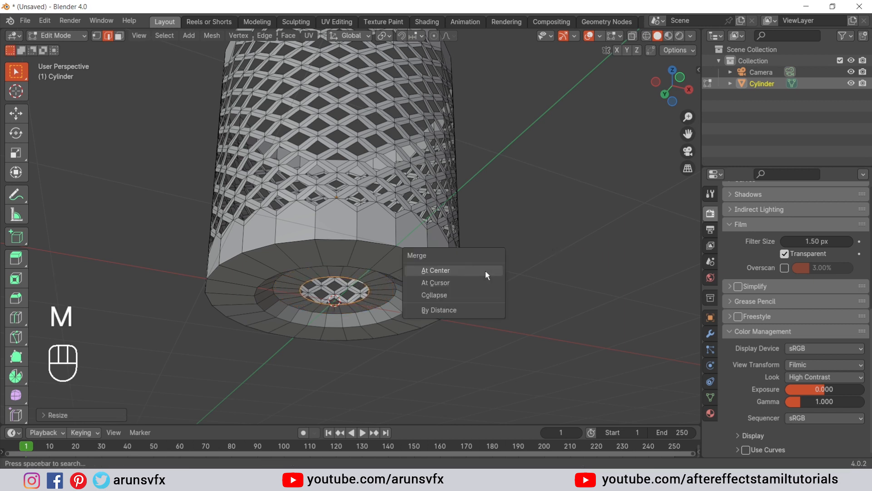
click(448, 271)
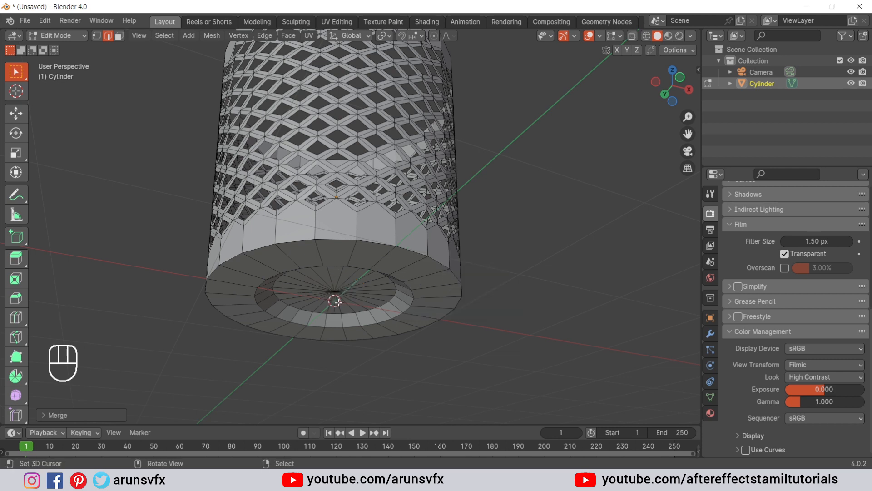
Select the bin's open top edge loop, extrude it and scale it outward about 1.1 times to form a flat rim
scroll(405, 283, down, 3)
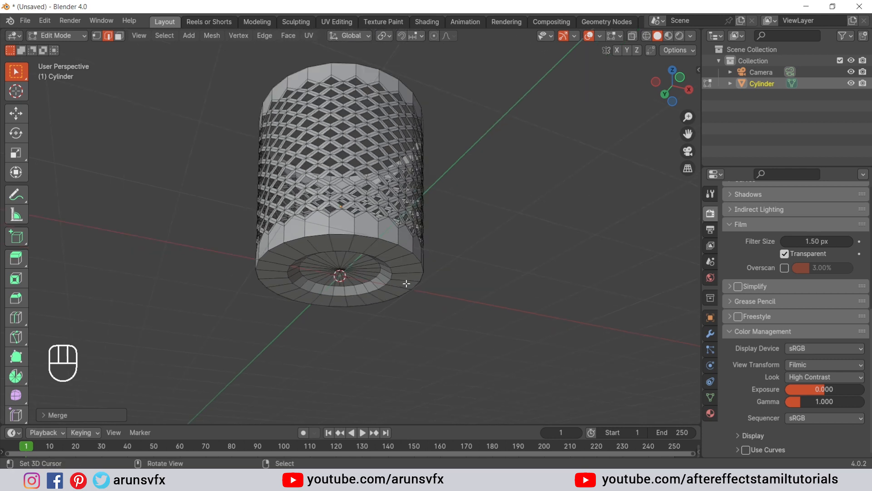
middle_drag(383, 211, 381, 281)
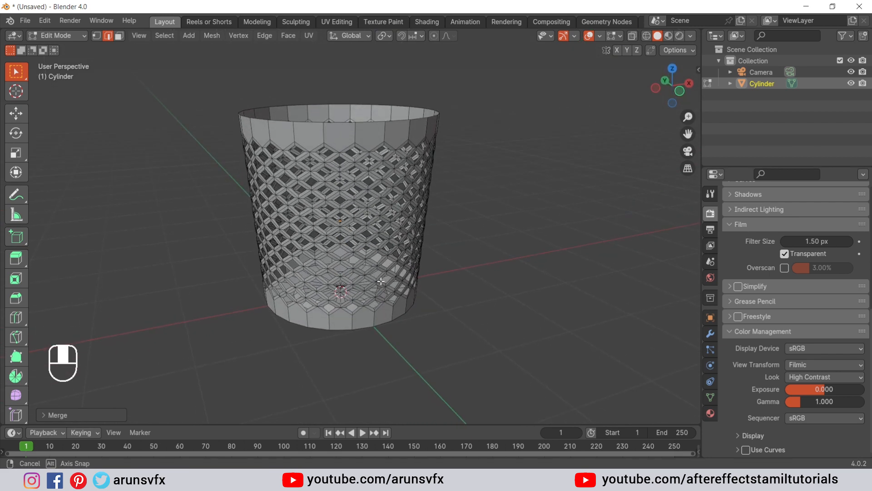
middle_drag(387, 132, 402, 162)
alt+click(352, 117)
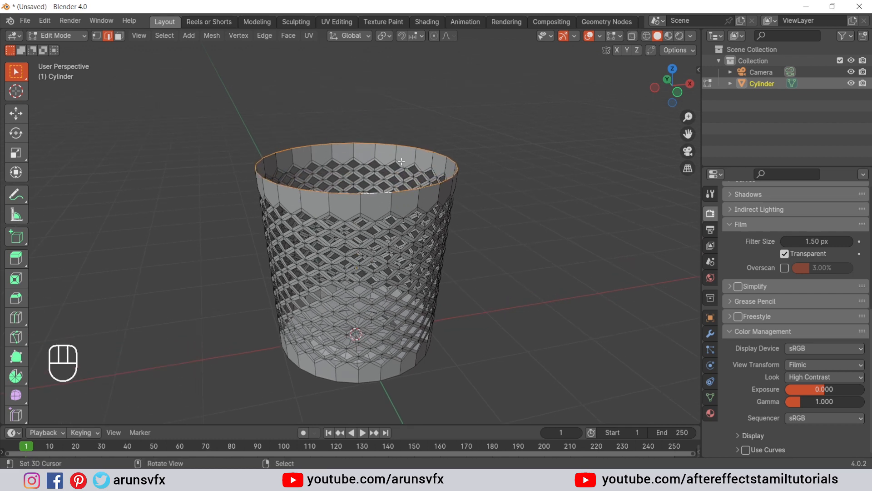
scroll(401, 161, up, 2)
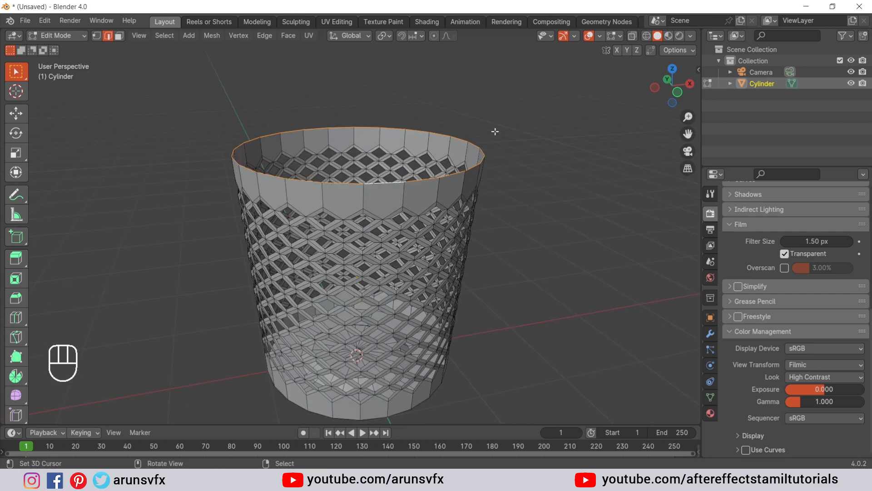
key(e)
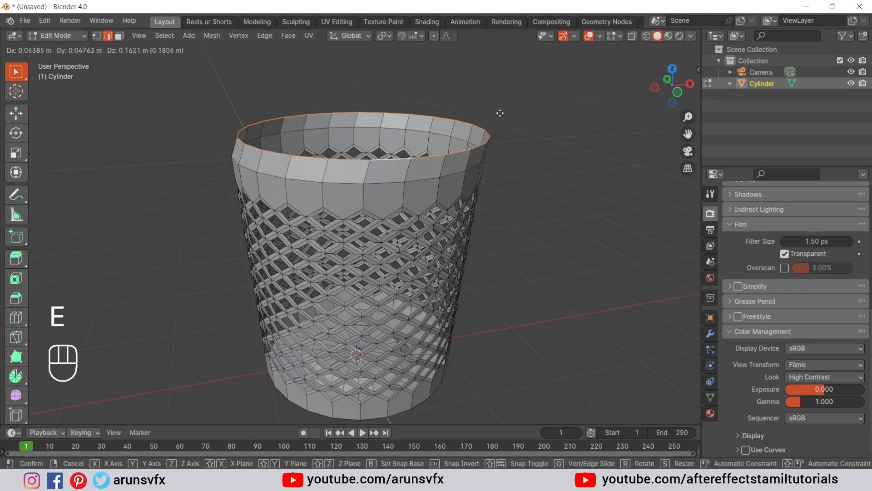
click(501, 126)
key(s)
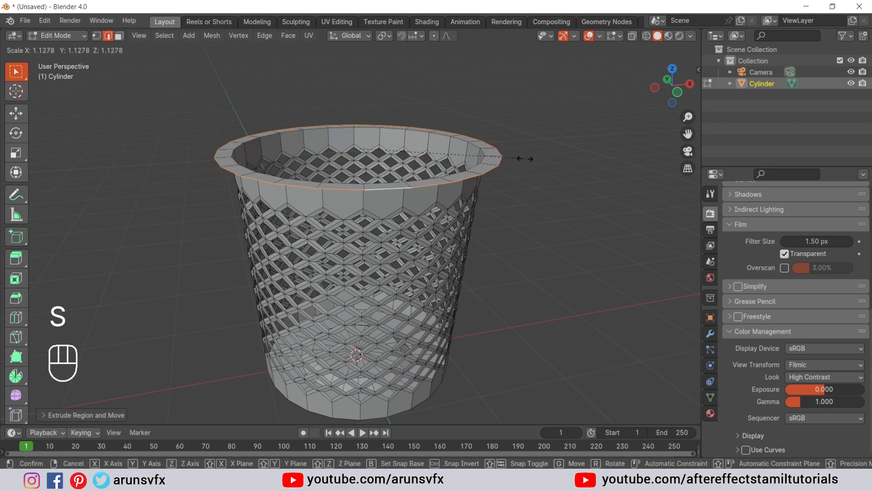
click(521, 159)
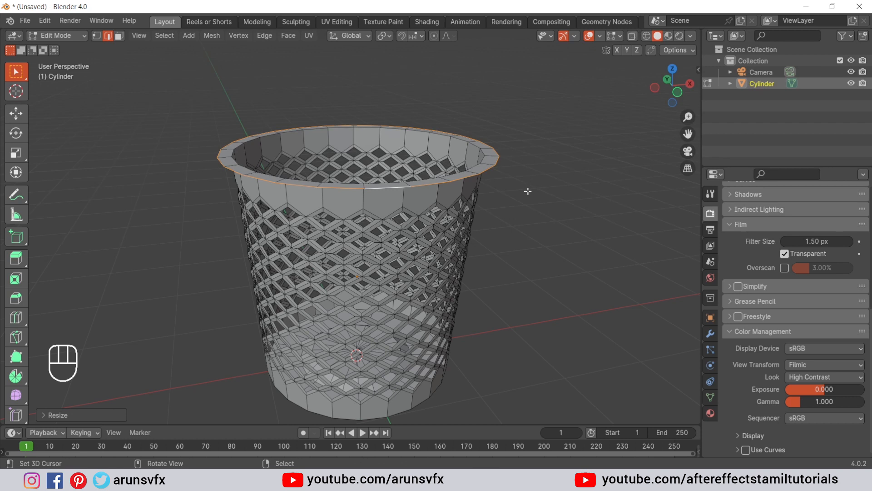
Extrude the rim's outer edge loop about 0.10 m downward along Z to form a vertical lip
key(e)
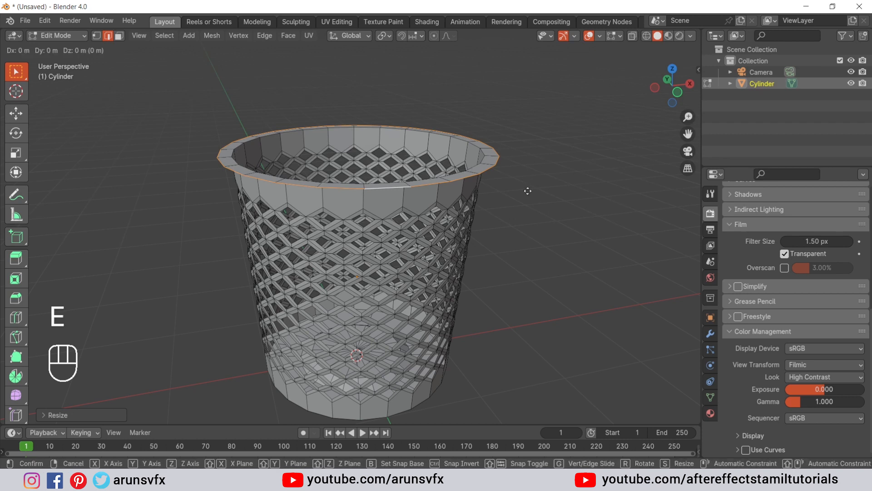
key(z)
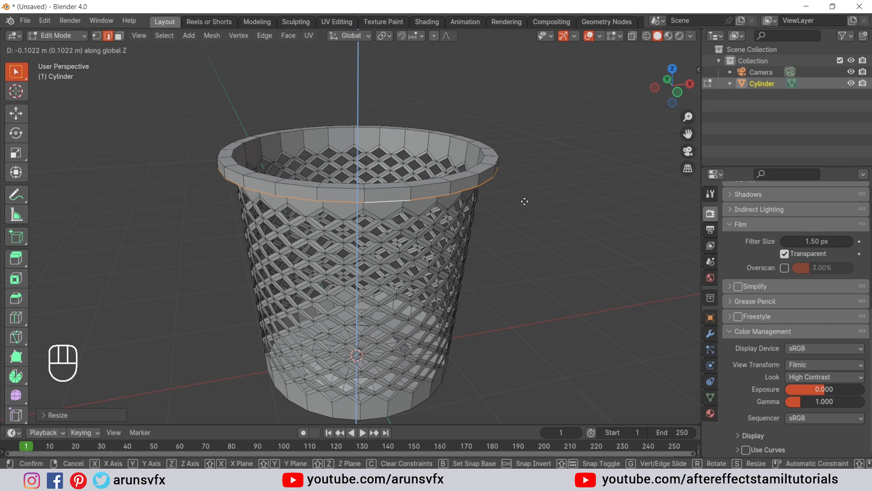
click(525, 202)
Bevel the outer and inner edge loops of the rim's top face with a width of about 0.038 m and two segments
middle_drag(521, 187, 514, 207)
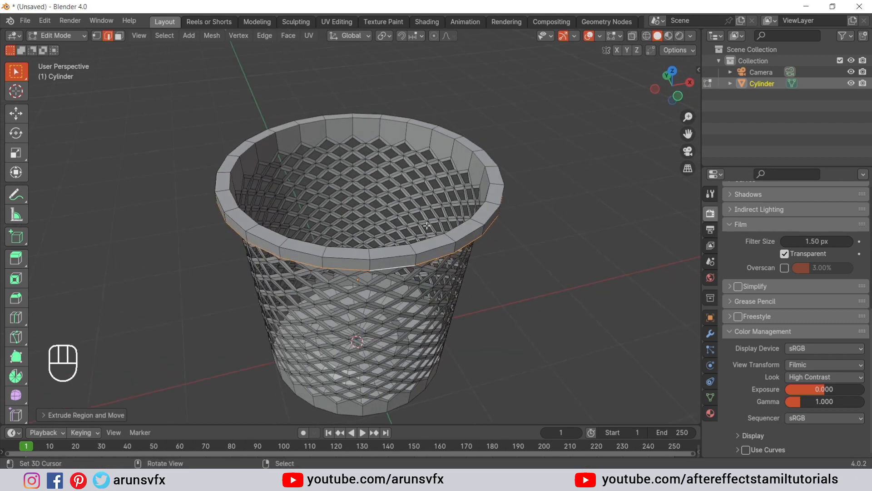
alt+click(386, 258)
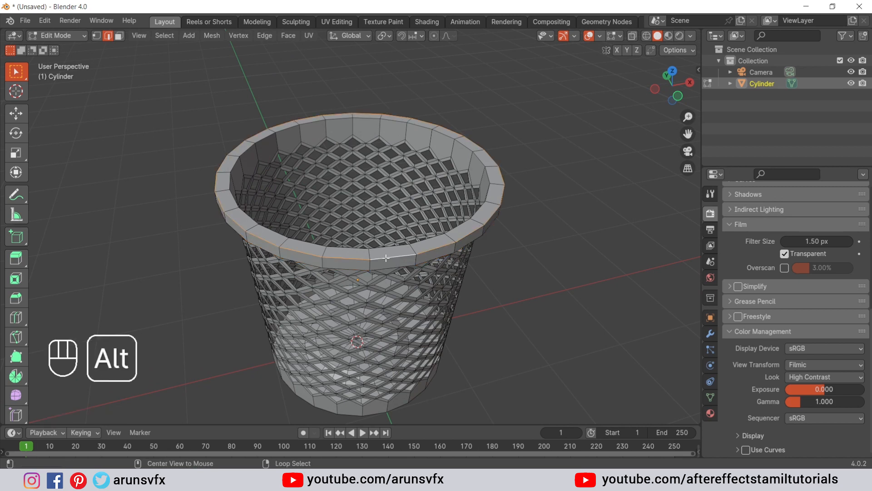
middle_drag(388, 258, 485, 247)
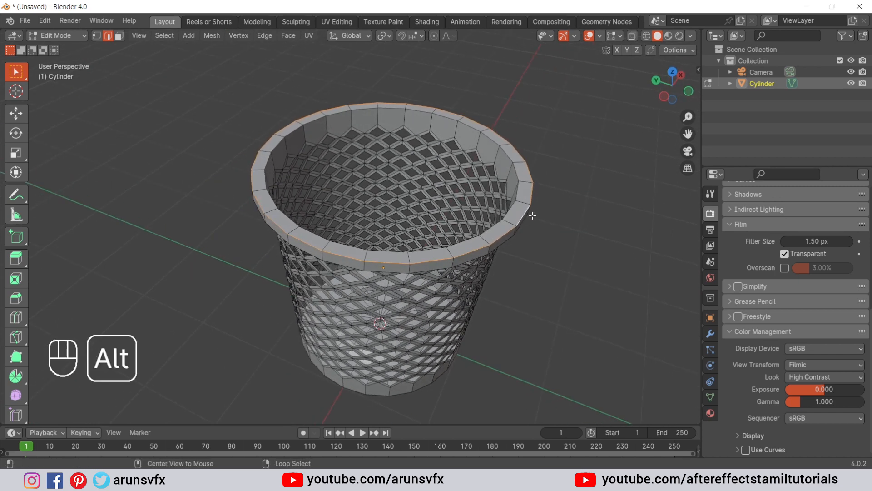
alt+shift+click(514, 209)
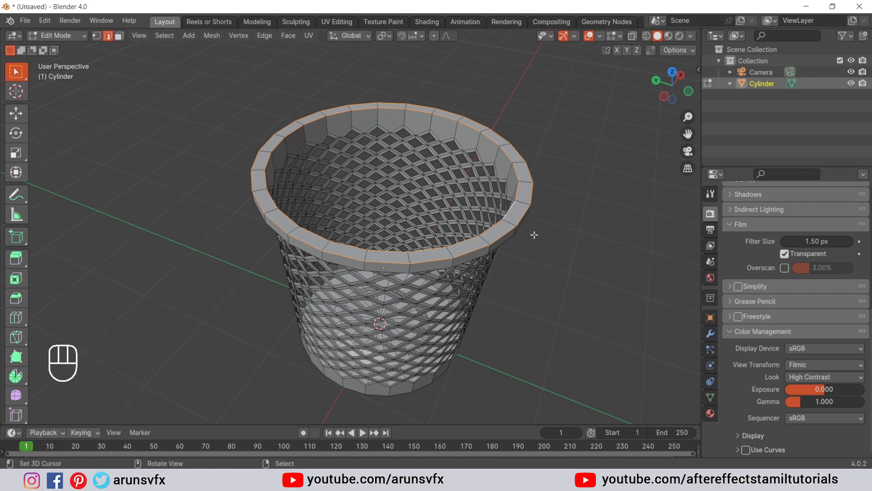
mouse_move(533, 236)
middle_down()
mouse_move(512, 234)
mouse_move(541, 232)
middle_up()
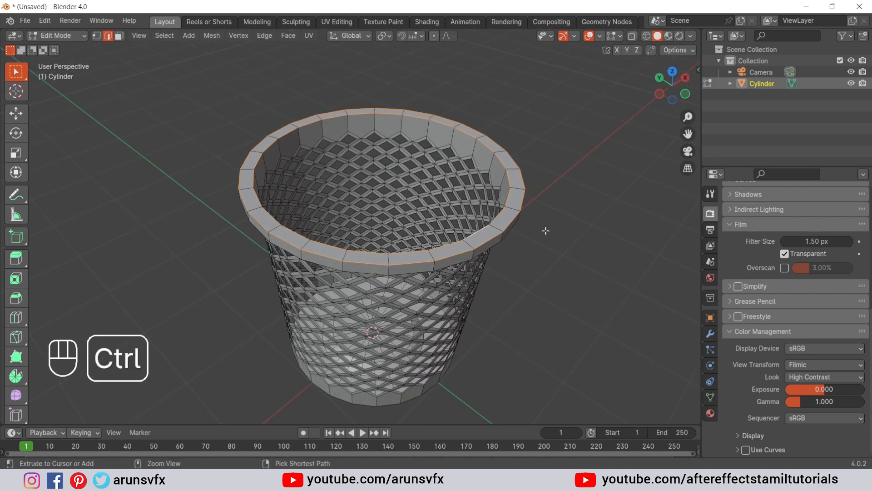
key(ctrl+b)
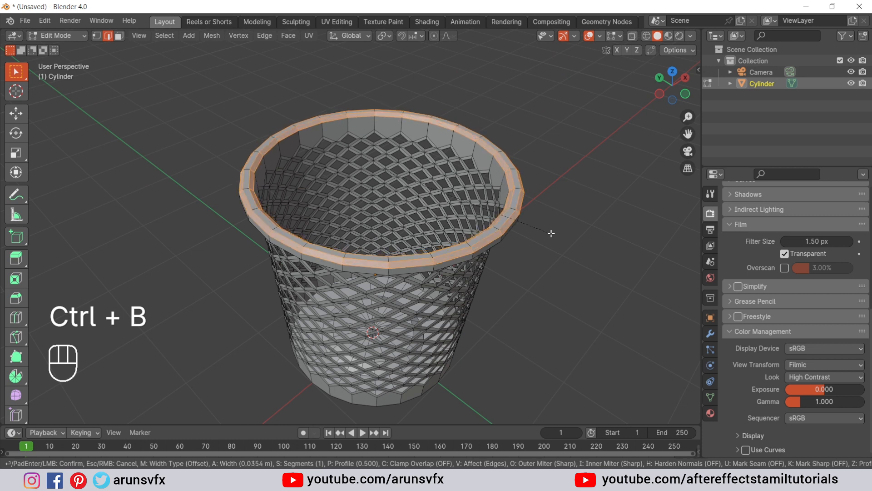
scroll(551, 234, up, 1)
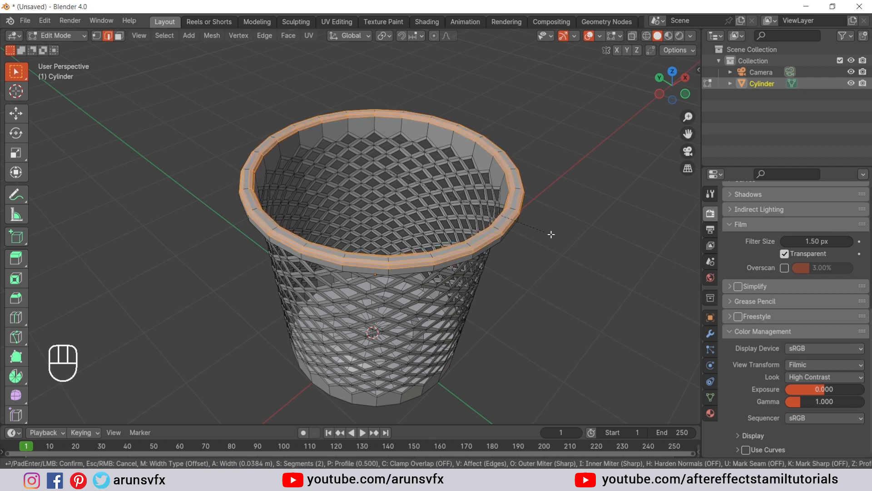
click(552, 234)
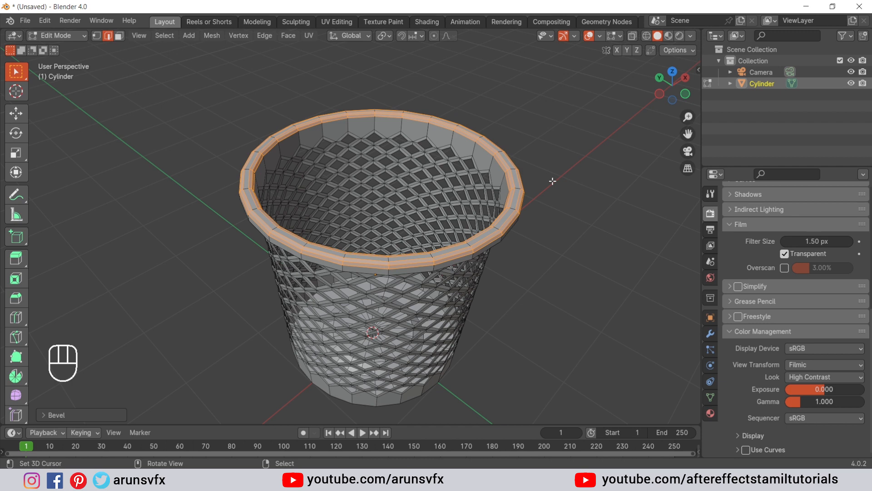
click(544, 237)
Bevel the base's outer edge and both edge loops of its recess with a width of about 0.031 m and two segments
middle_drag(530, 253, 515, 178)
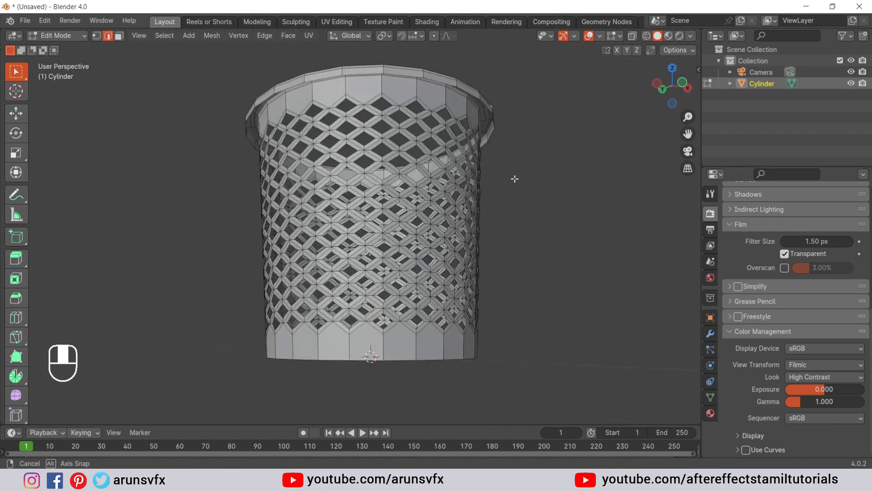
shift+middle_drag(471, 265, 434, 165)
middle_drag(396, 226, 392, 169)
alt+click(391, 166)
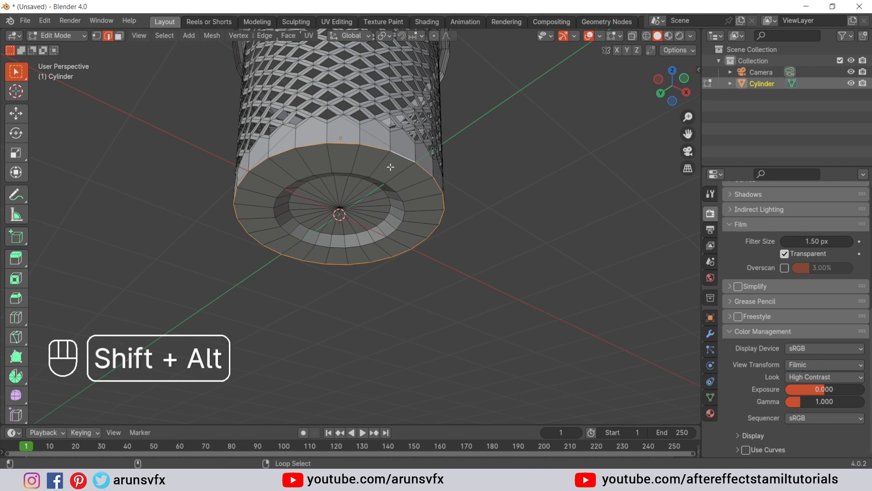
alt+shift+click(378, 180)
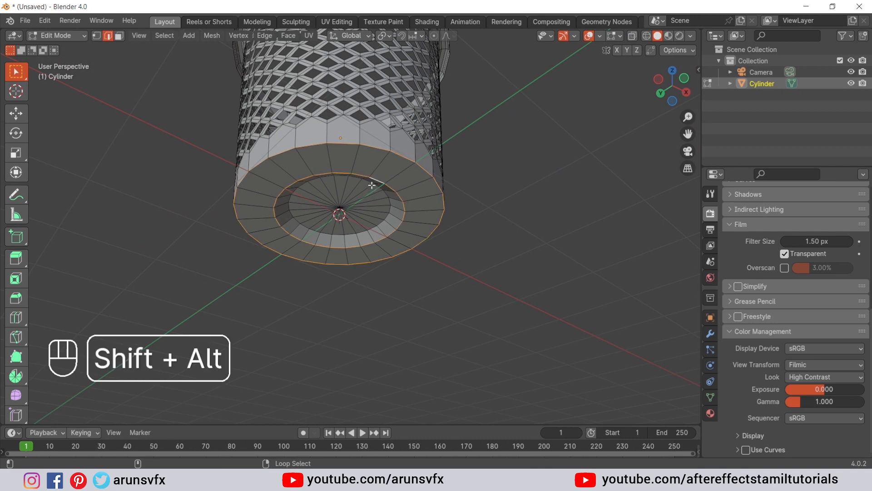
alt+shift+click(368, 182)
middle_drag(378, 230, 391, 217)
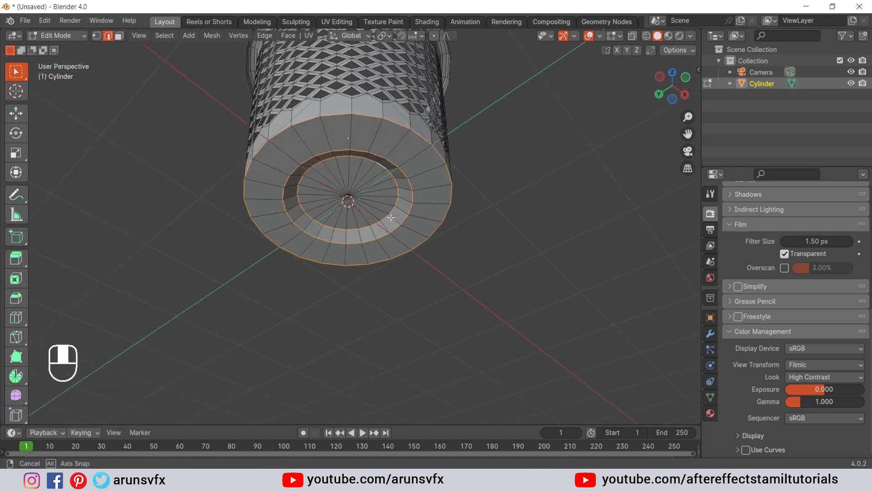
key(ctrl+b)
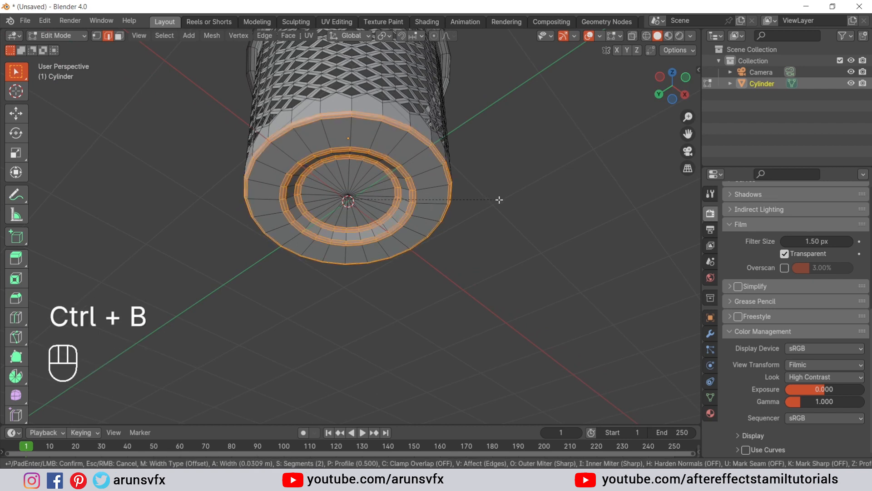
click(500, 200)
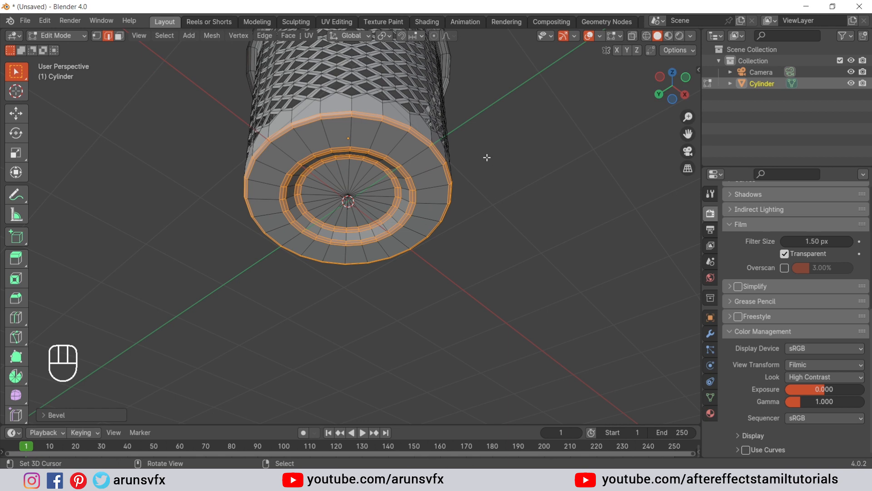
middle_drag(467, 132, 463, 161)
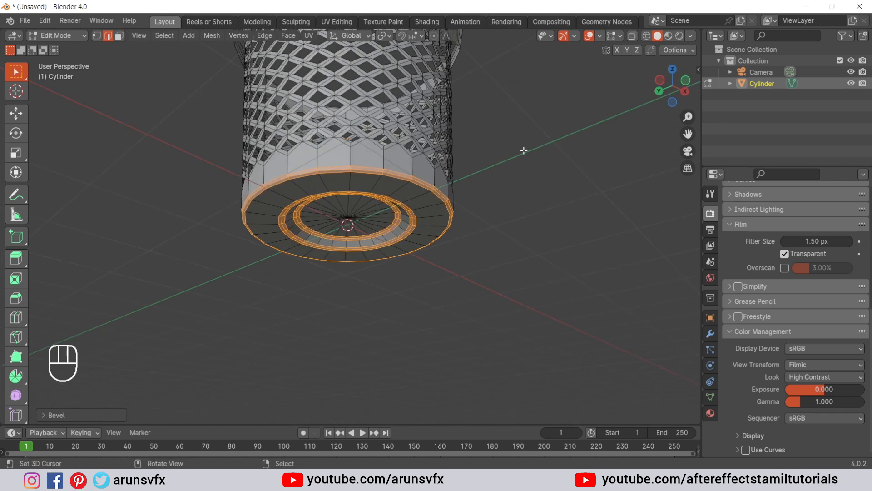
click(526, 173)
Return to Object Mode and apply Shade Smooth to the dustbin
key(Tab)
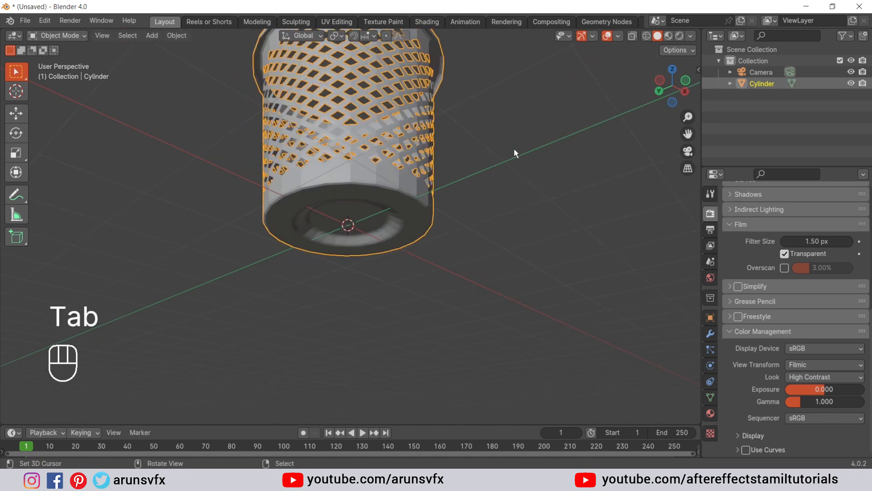
middle_drag(514, 148, 408, 165)
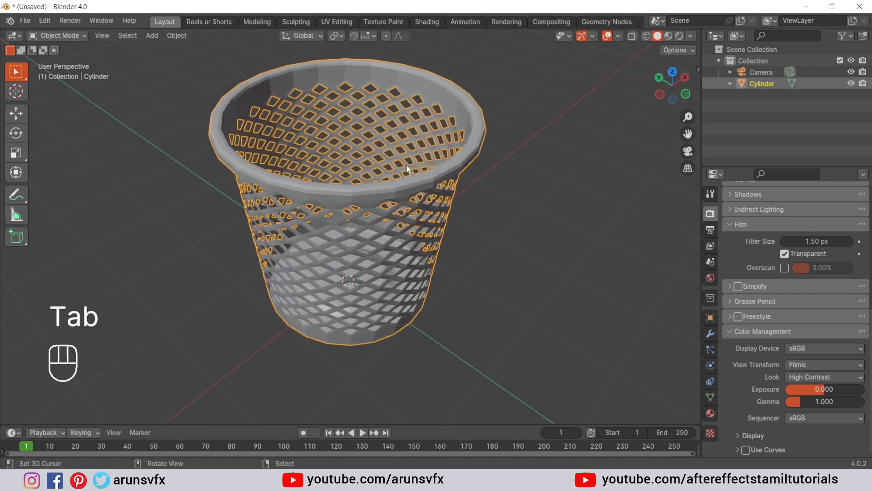
key(w)
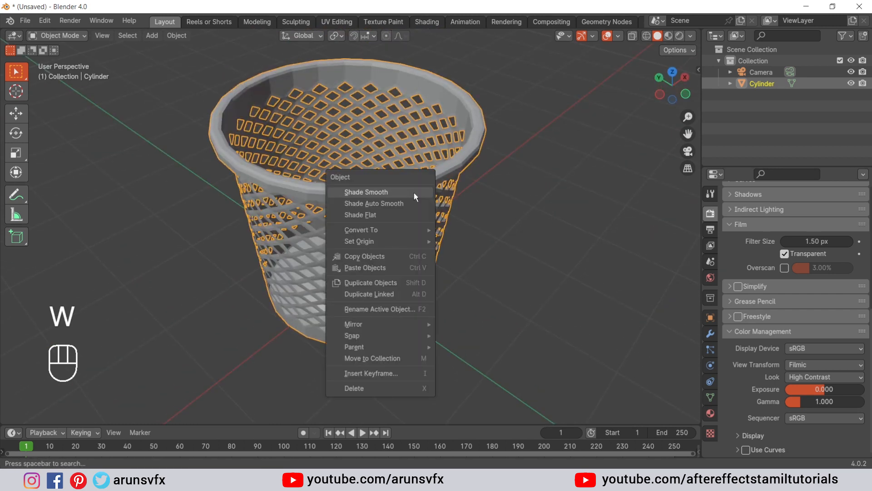
click(379, 191)
middle_drag(463, 192, 434, 175)
shift+middle_drag(368, 119, 383, 158)
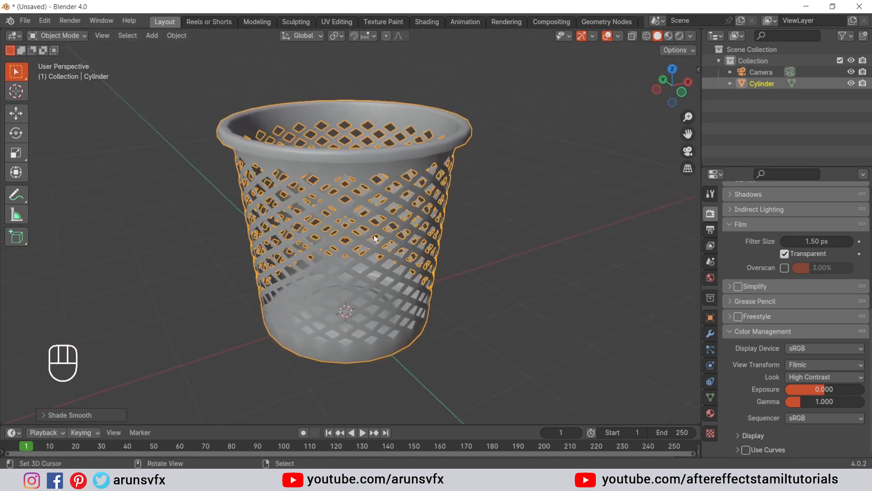
mouse_move(374, 235)
middle_down()
mouse_move(393, 200)
mouse_move(381, 232)
middle_up()
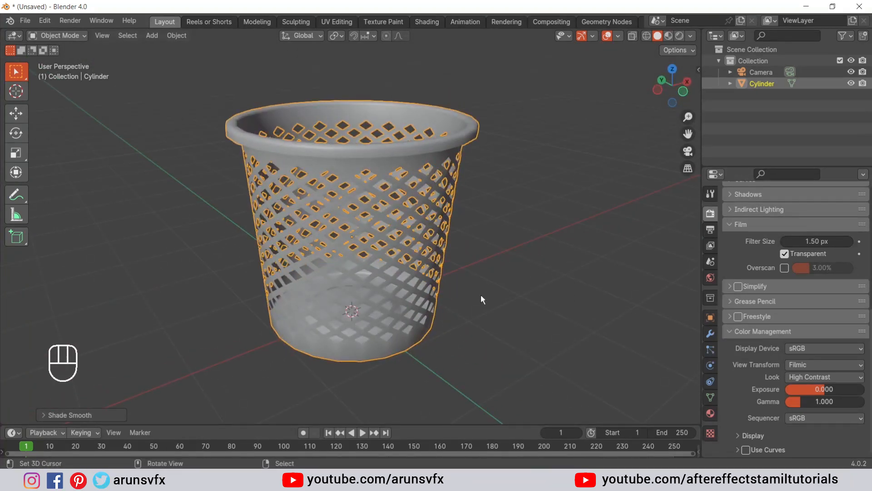
Add a Subdivision Surface modifier with viewport level 2 to the dustbin
click(711, 335)
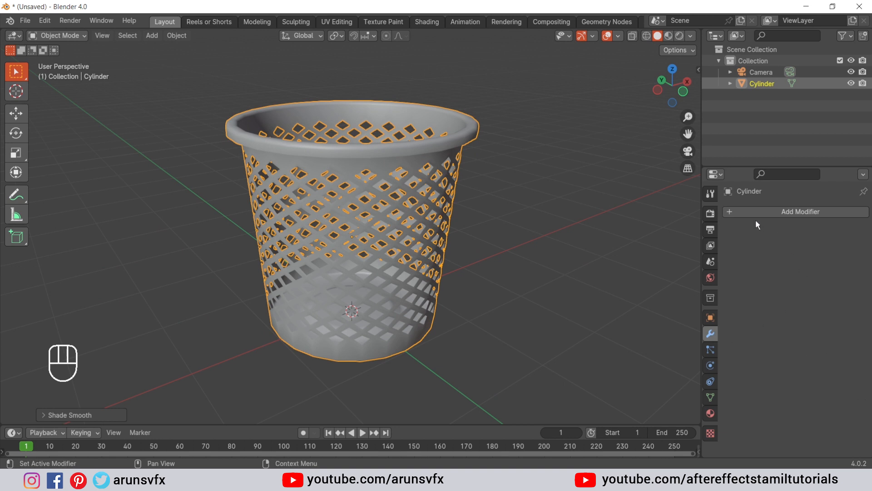
drag(700, 151, 659, 150)
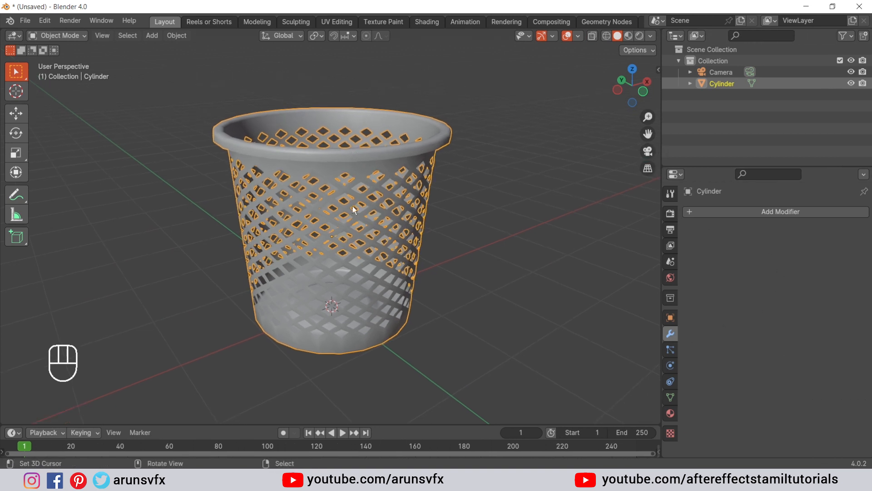
key(ctrl)
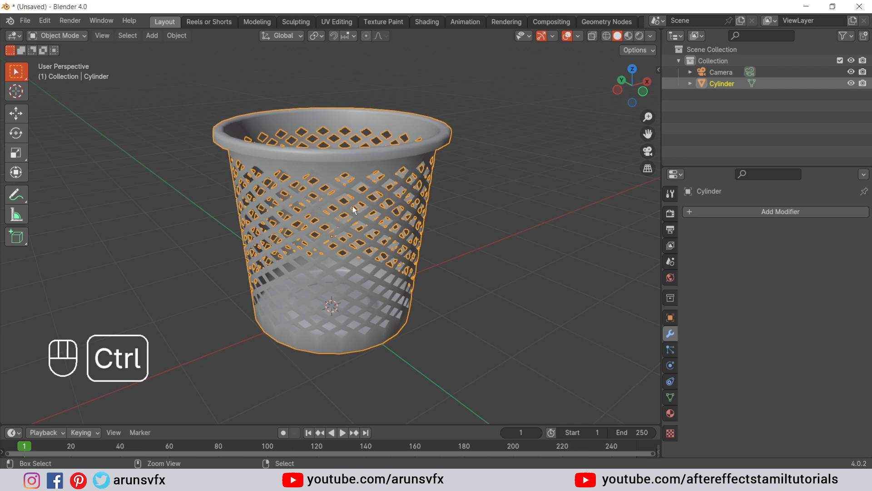
key(ctrl+2)
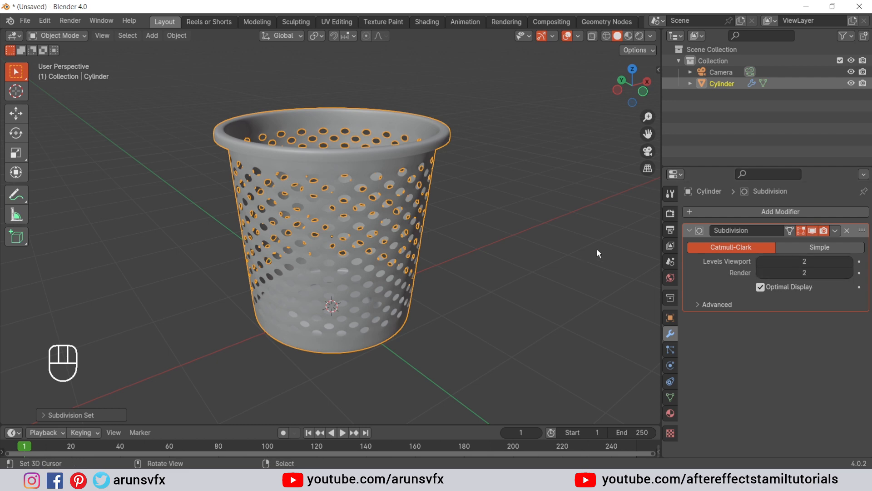
Add a Solidify modifier to the dustbin after the Subdivision modifier
middle_drag(363, 192, 402, 190)
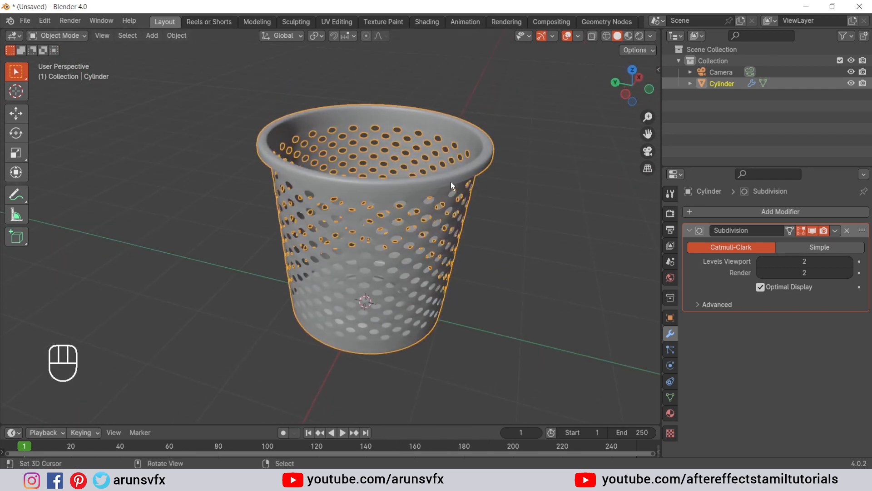
scroll(450, 182, up, 3)
scroll(434, 191, down, 1)
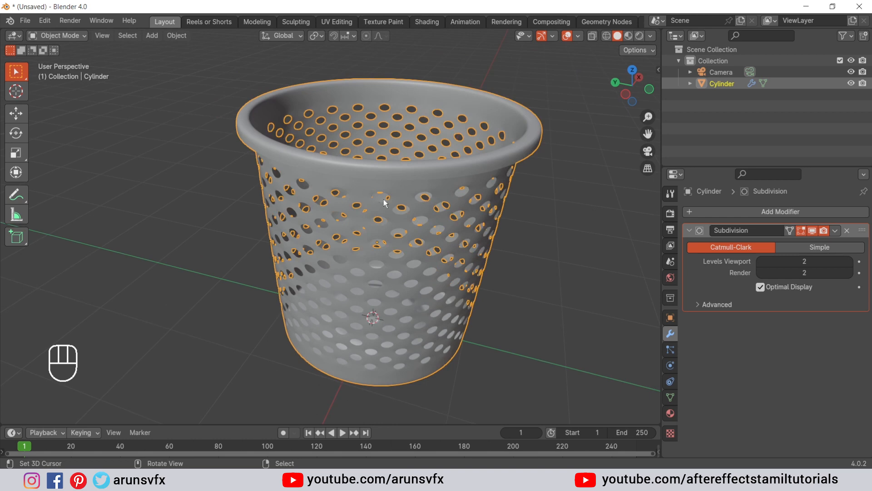
middle_drag(384, 199, 472, 130)
shift+middle_drag(404, 145, 306, 107)
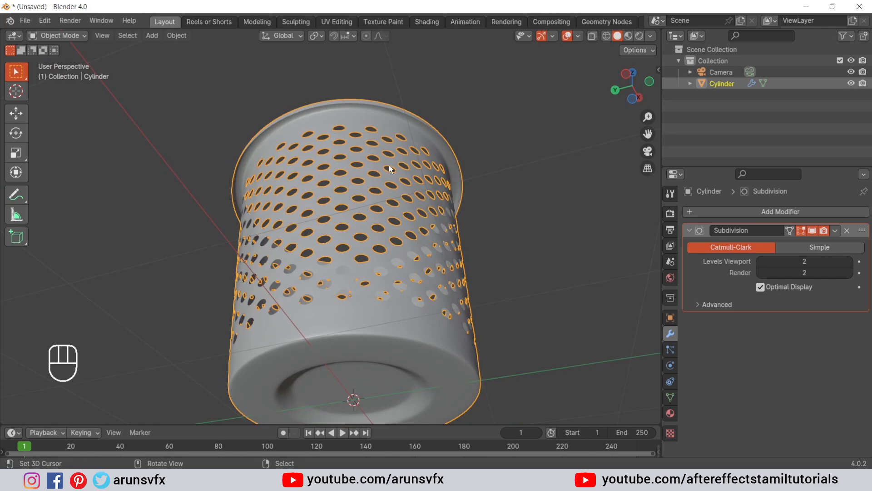
middle_drag(389, 165, 383, 219)
click(798, 212)
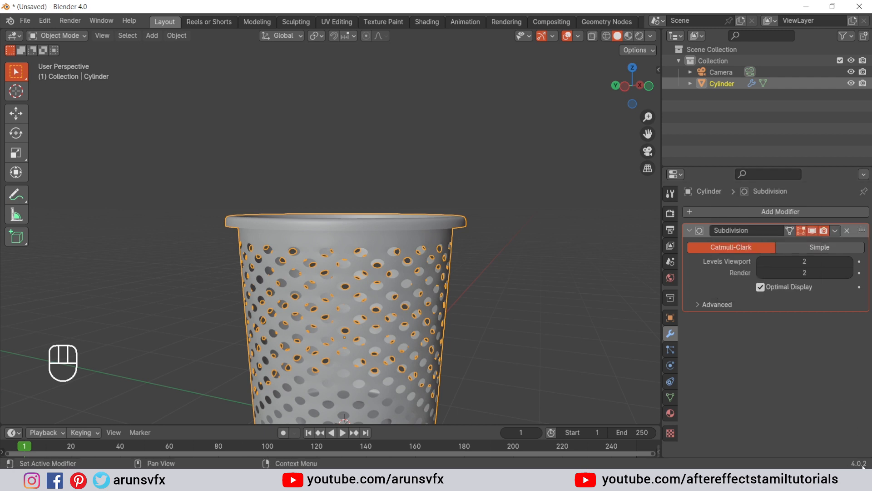
click(773, 211)
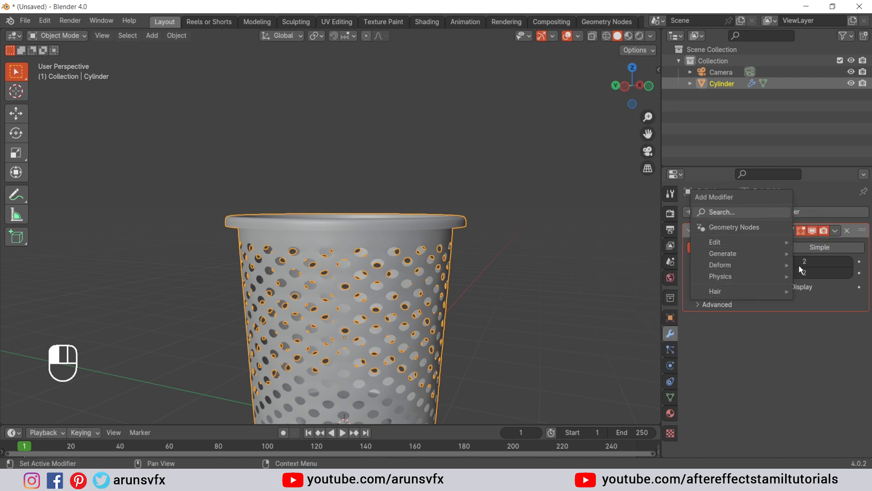
mouse_move(720, 258)
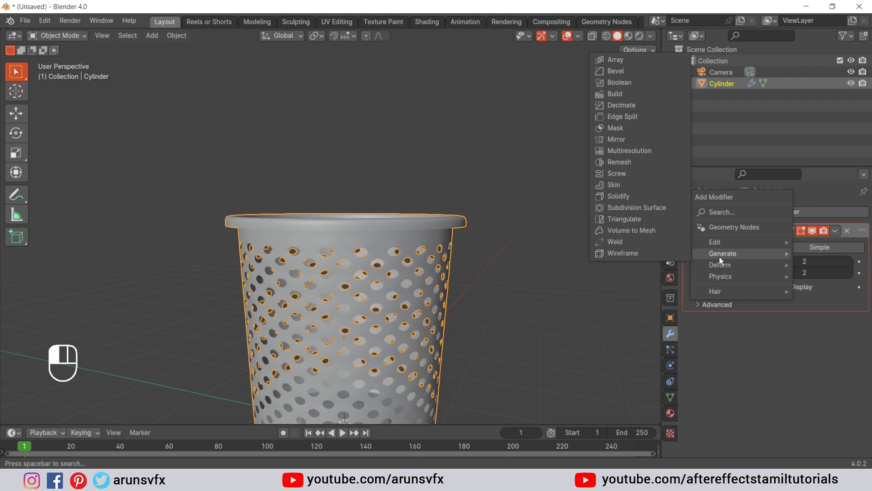
click(624, 195)
Try a different Solidify thickness on the dustbin wall and undo that change
shift+middle_drag(531, 232, 522, 122)
scroll(434, 72, up, 2)
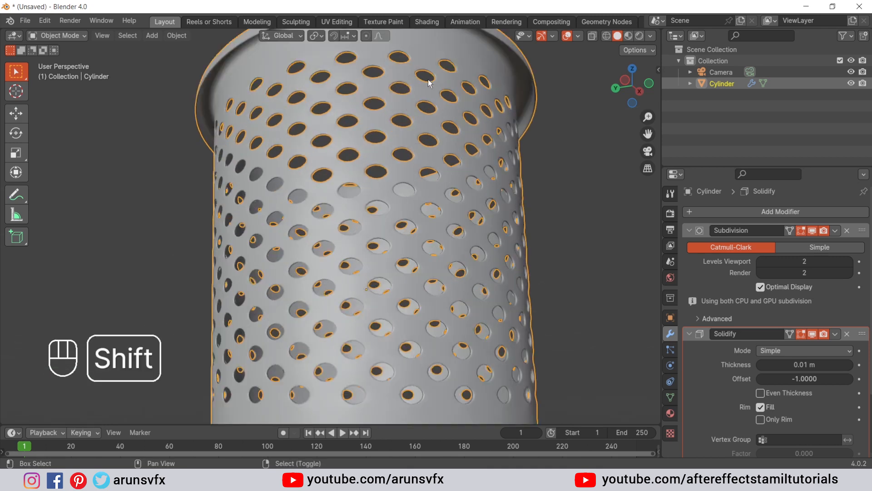
shift+middle_drag(428, 79, 394, 181)
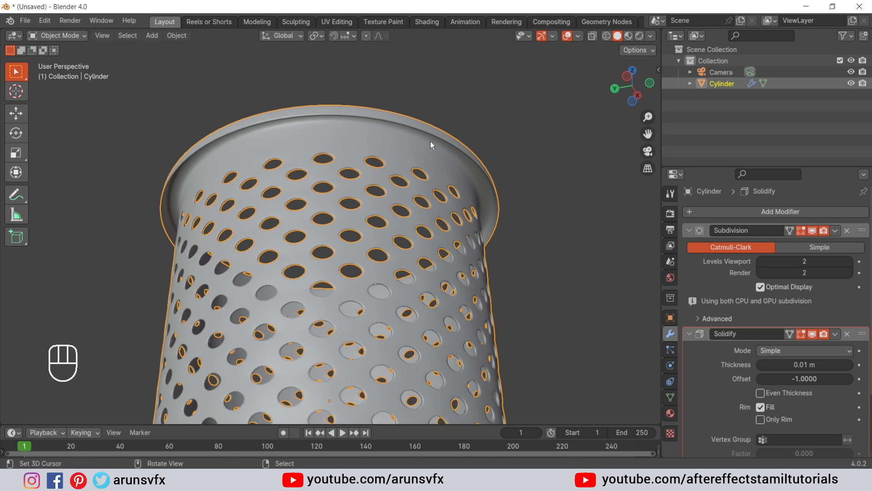
middle_drag(429, 142, 427, 188)
middle_drag(407, 234, 412, 248)
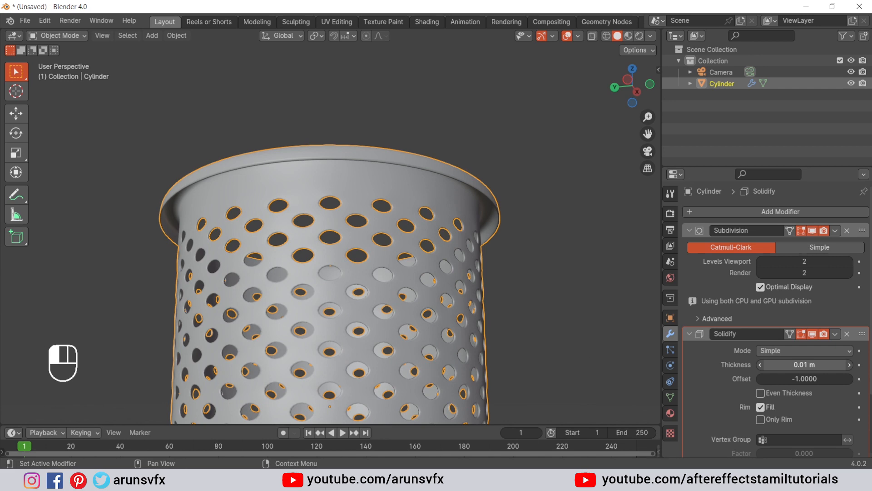
drag(804, 365, 792, 350)
key(ctrl+z)
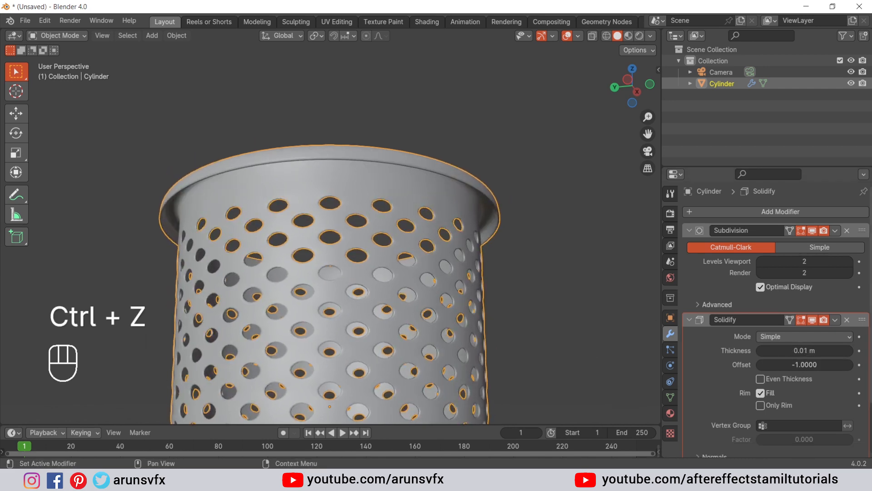
Deselect the dustbin and examine its thickened rim and perforated wall from several angles and distances
middle_drag(562, 237, 533, 258)
scroll(539, 245, down, 4)
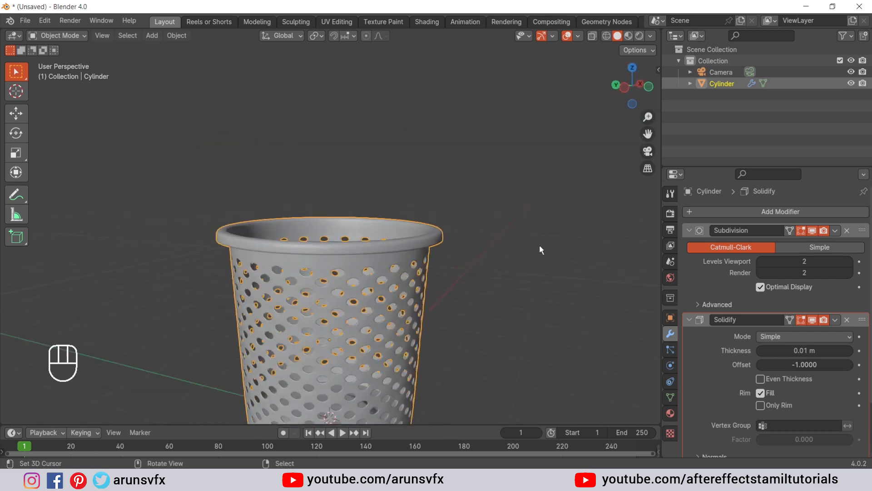
shift+middle_drag(435, 260, 446, 206)
scroll(450, 218, up, 1)
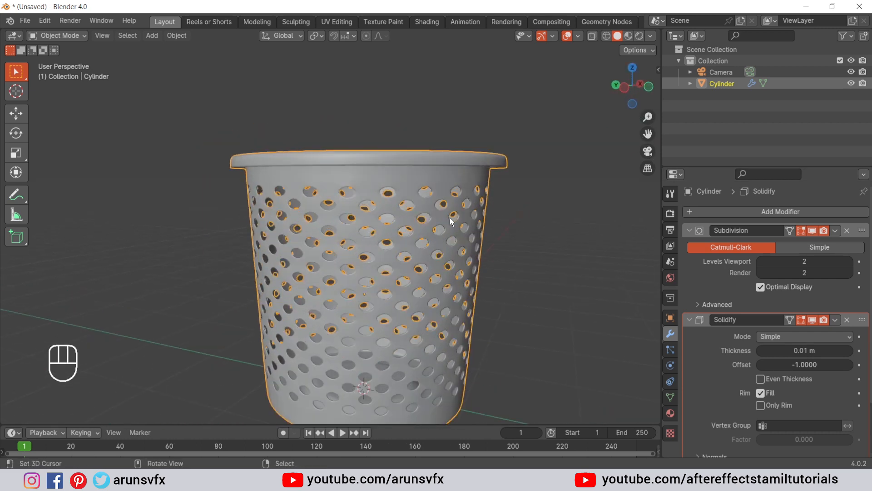
click(551, 203)
scroll(551, 217, down, 3)
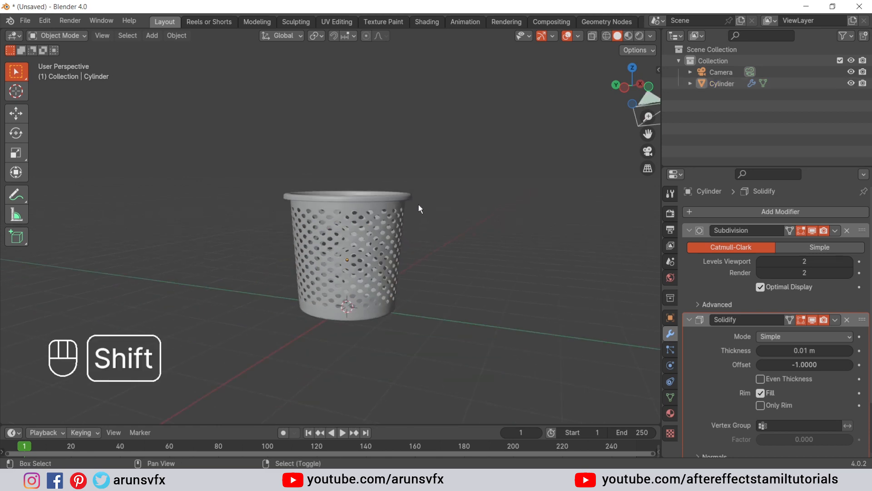
middle_drag(418, 204, 382, 220)
scroll(429, 217, up, 3)
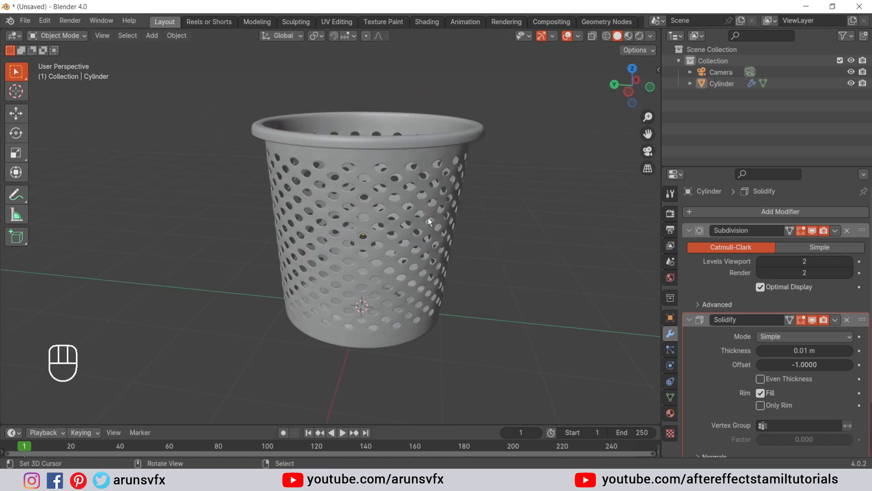
Give the dustbin a new material with an orange base colour (hue 0.026, saturation 0.889, value 0.800) and show it in Material Preview shading
click(671, 413)
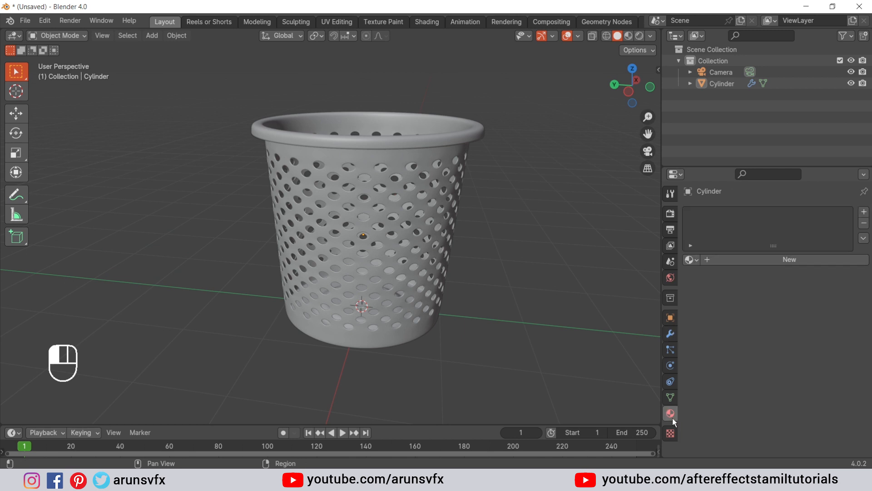
click(780, 259)
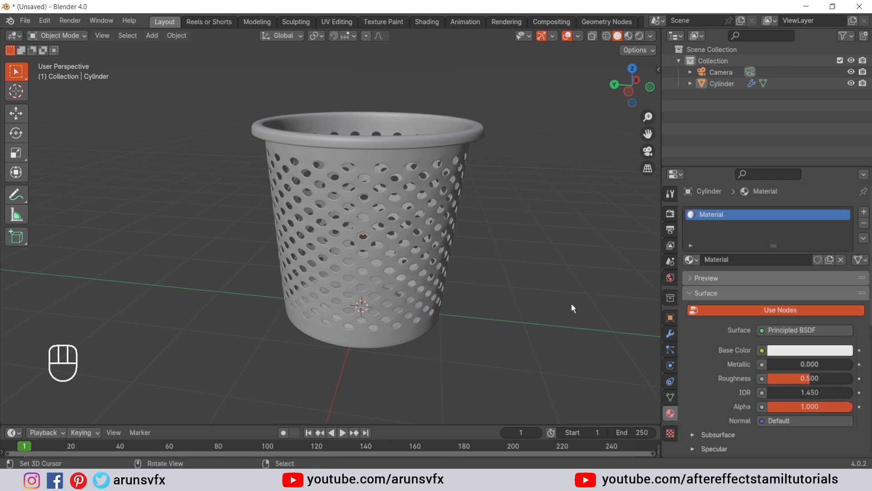
click(802, 351)
click(807, 350)
drag(781, 217, 776, 252)
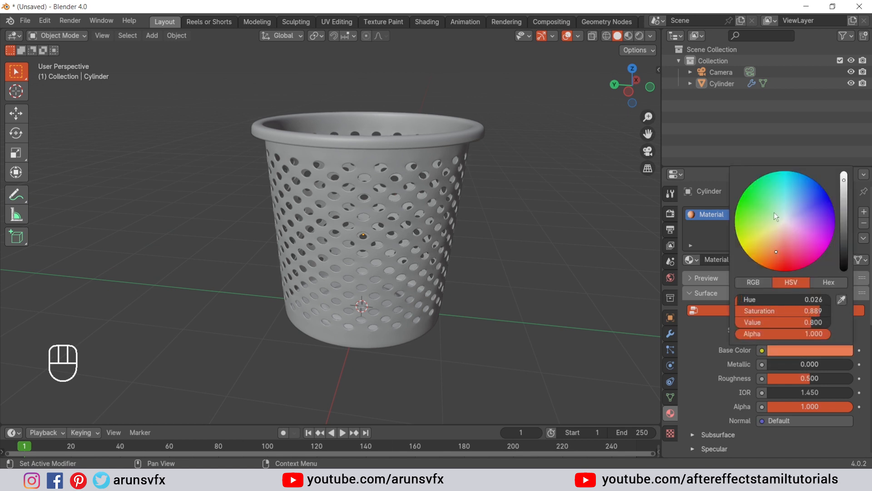
click(628, 36)
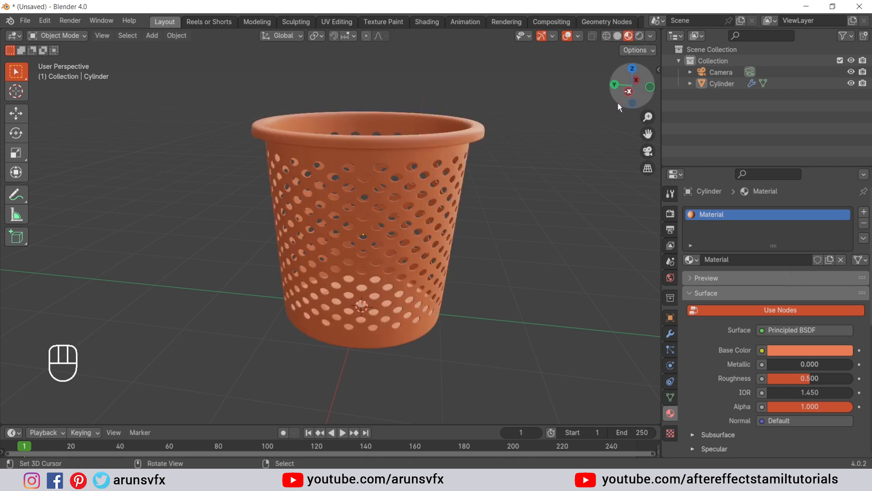
Try a polished metal look on the dustbin material with Metallic 1.000 and Roughness 0.077
drag(618, 102, 415, 188)
scroll(416, 162, down, 5)
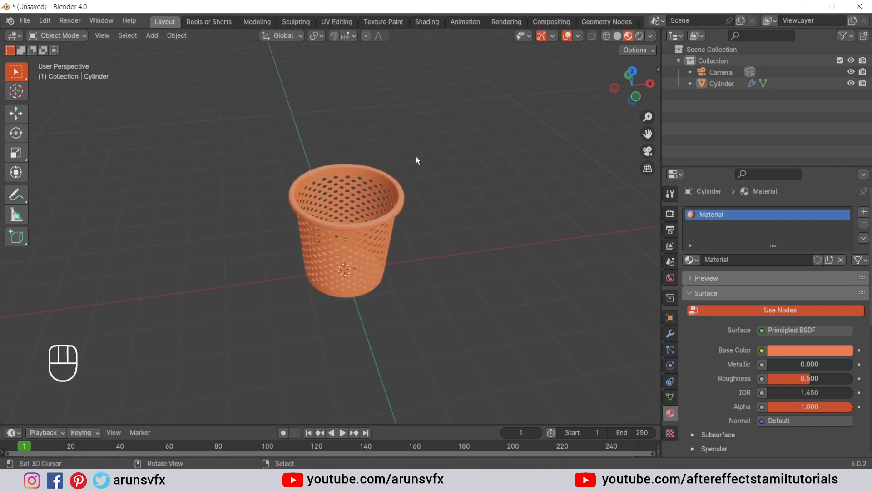
scroll(376, 241, up, 5)
scroll(812, 343, down, 1)
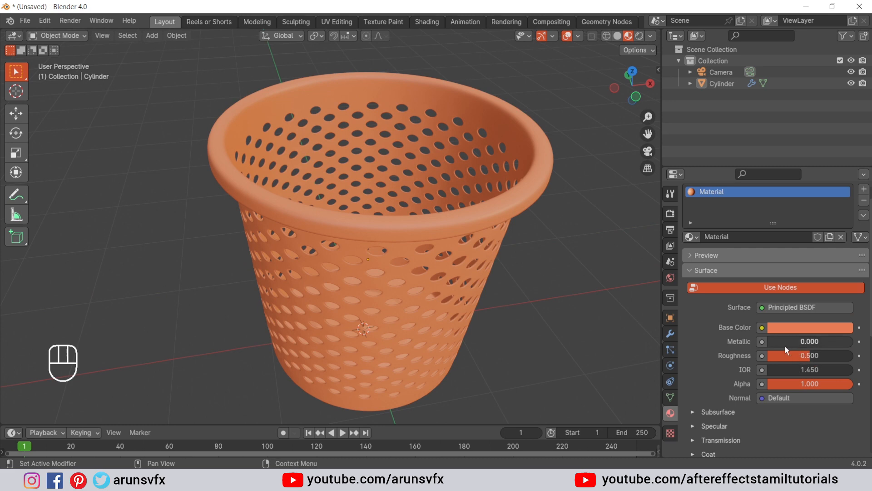
drag(784, 344, 855, 341)
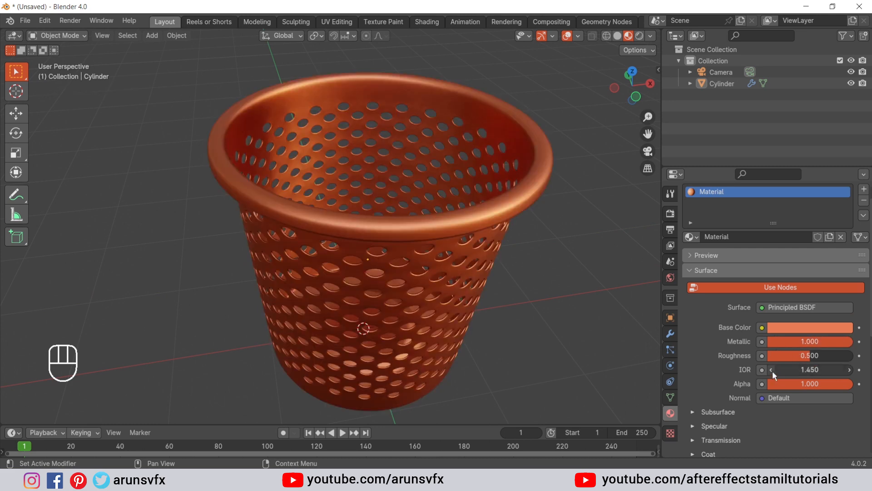
drag(806, 356, 769, 356)
middle_drag(469, 277, 438, 255)
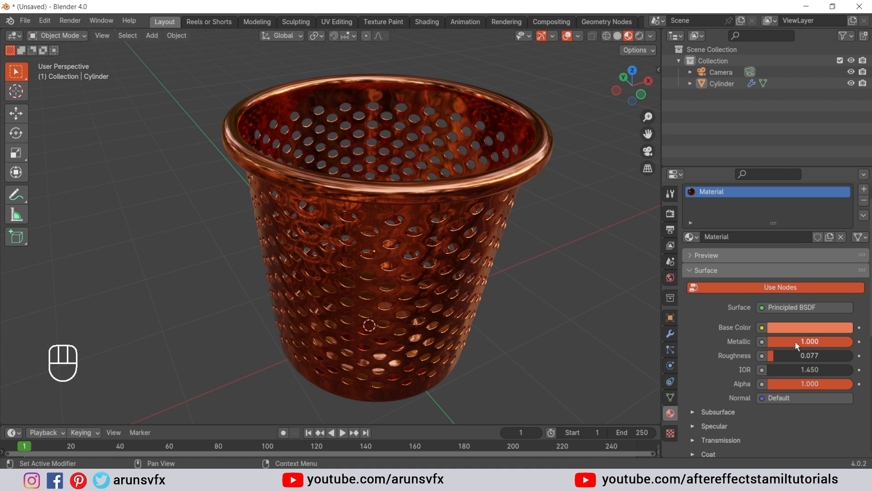
Set the dustbin material's Metallic to 0.000 and Roughness to 0.389 for a plastic look
drag(796, 341, 740, 352)
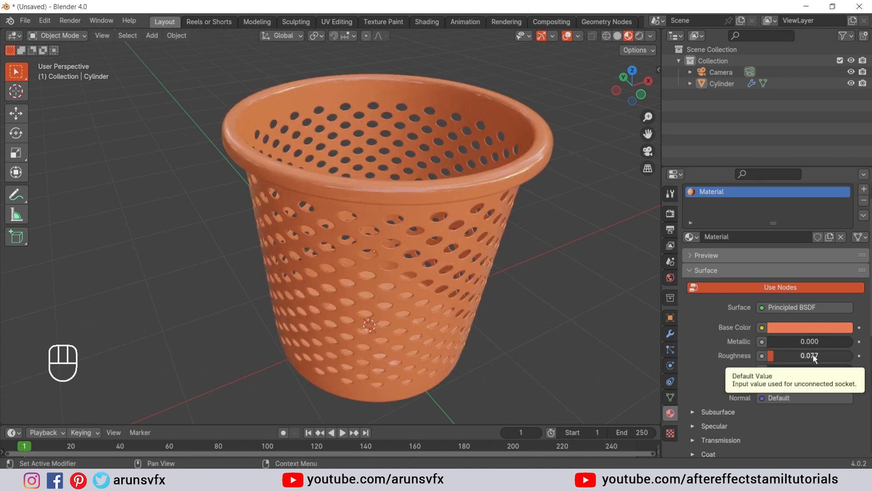
middle_drag(570, 264, 447, 220)
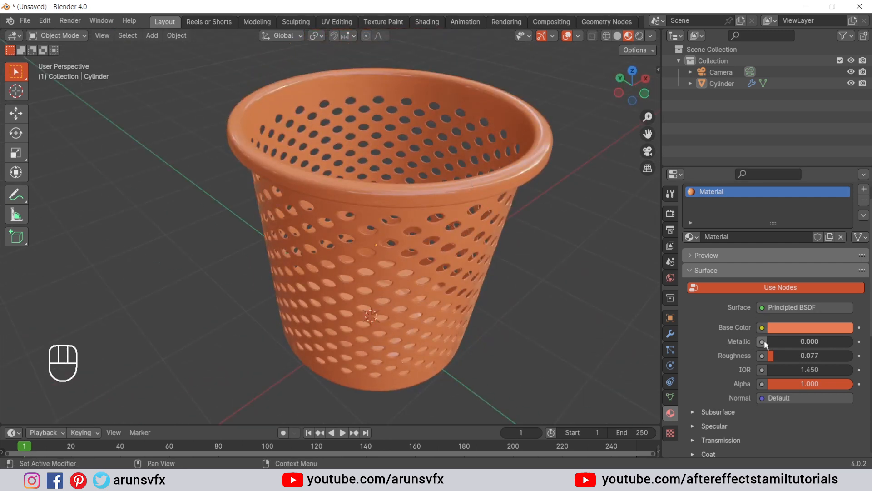
drag(800, 356, 828, 356)
middle_drag(463, 228, 398, 190)
Switch the viewport to Rendered shading and view the whole dustbin from above
click(640, 36)
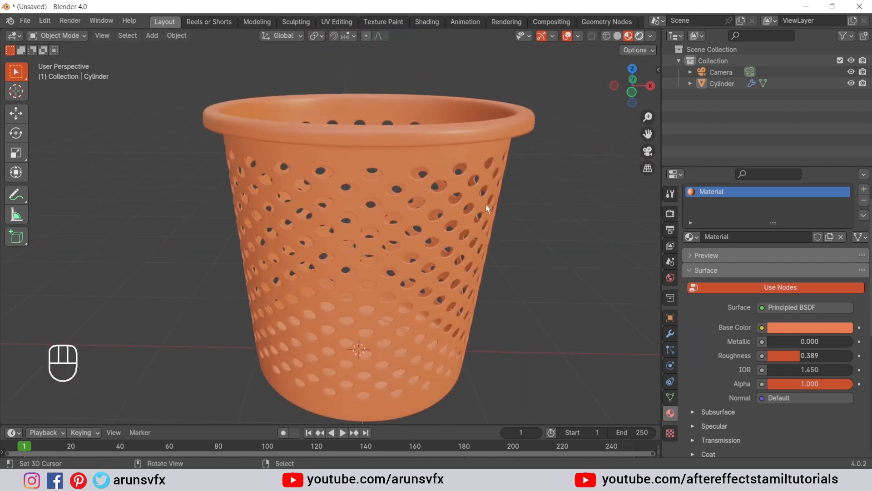
scroll(478, 191, down, 3)
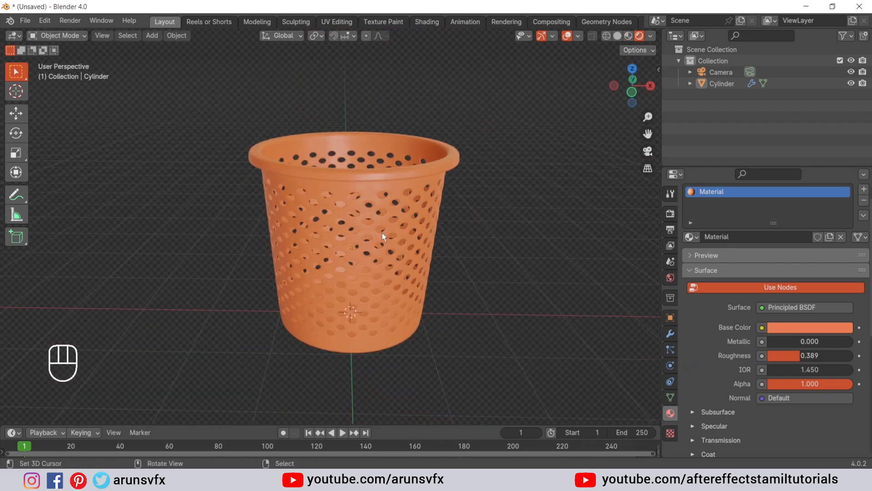
middle_drag(372, 165, 397, 203)
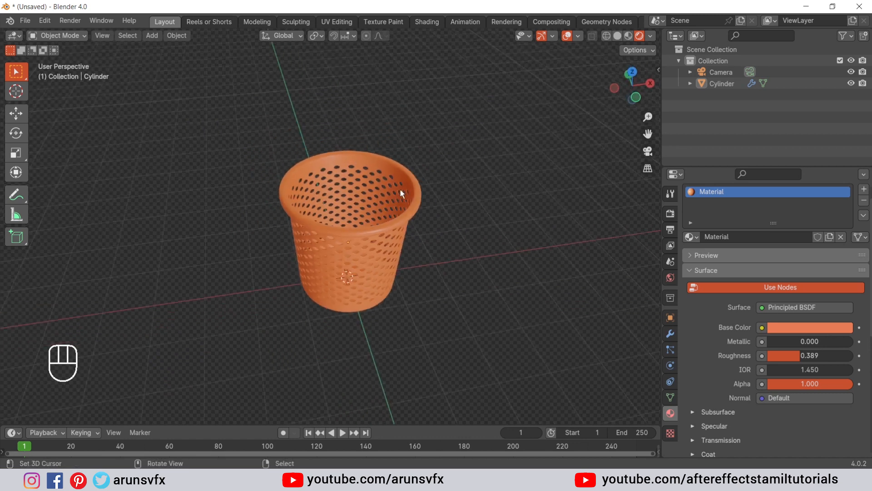
Add a plane mesh at the dustbin's base and scale it up into a wide floor
key(shift+a)
mouse_move(455, 225)
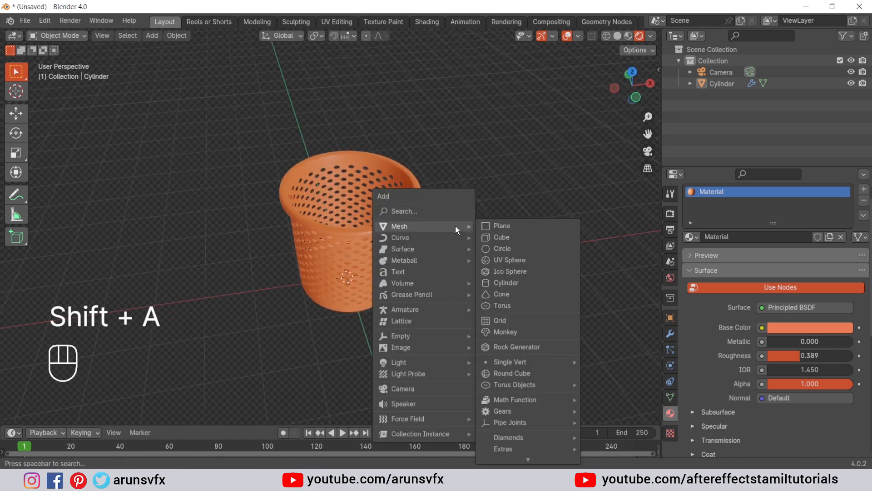
click(519, 228)
key(s)
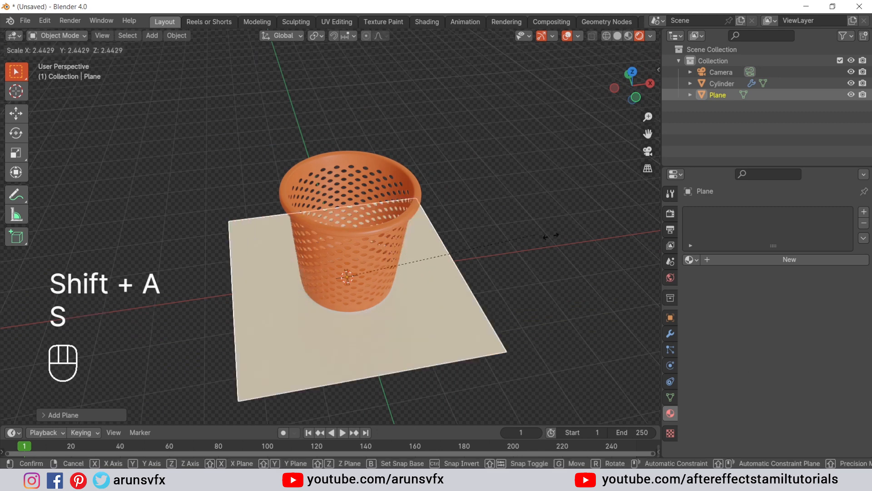
click(149, 214)
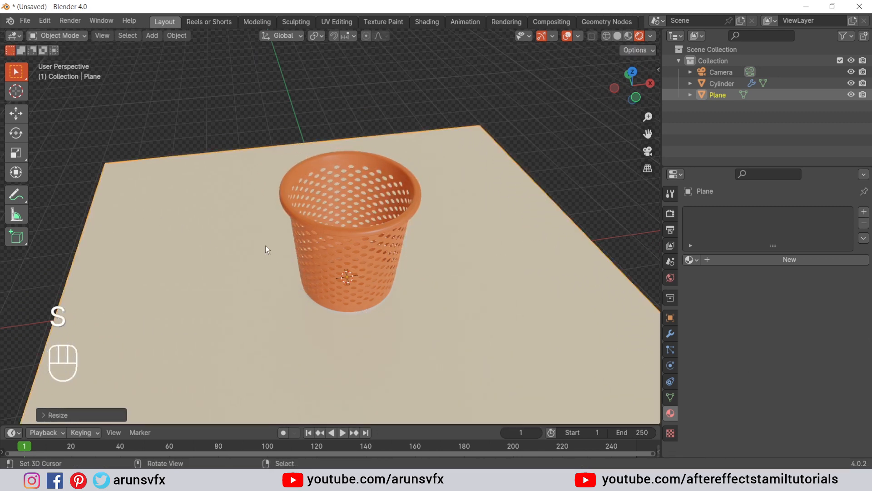
middle_drag(266, 245, 381, 280)
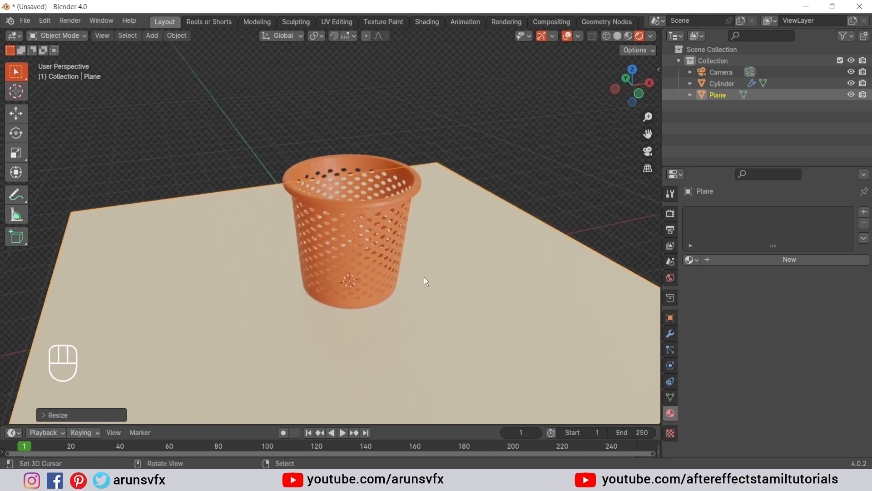
Change the render engine to Cycles and check the dustbin's rendered look and shadows on the floor
scroll(425, 280, up, 3)
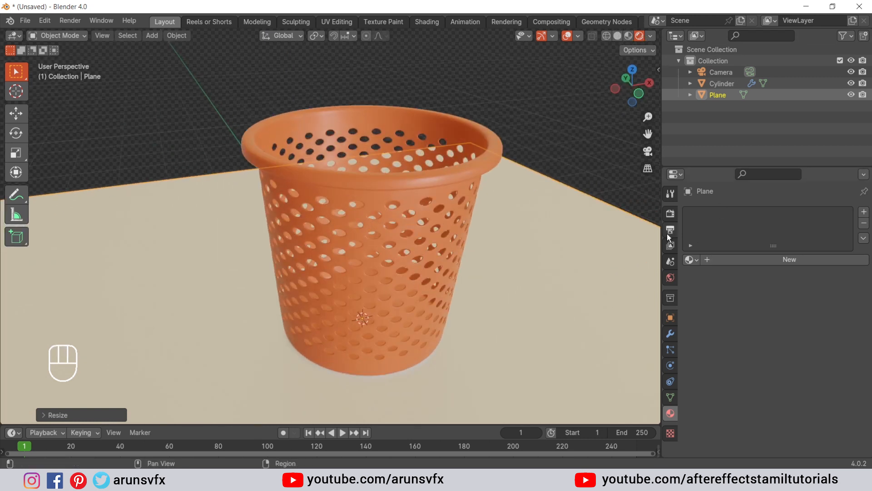
click(670, 214)
click(802, 212)
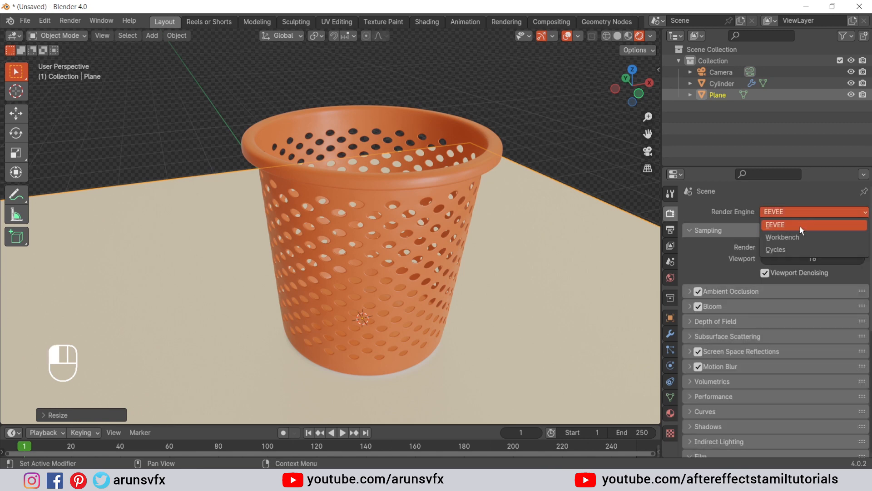
click(786, 250)
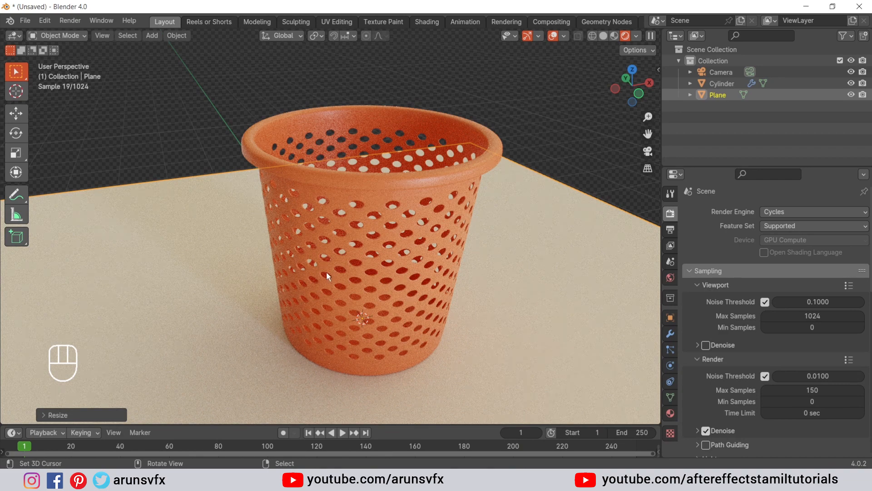
middle_drag(326, 271, 428, 271)
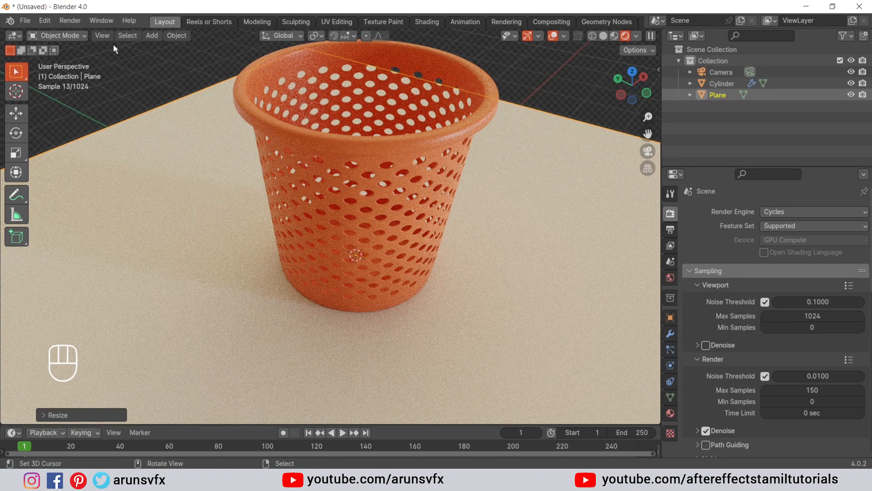
middle_drag(333, 137, 246, 157)
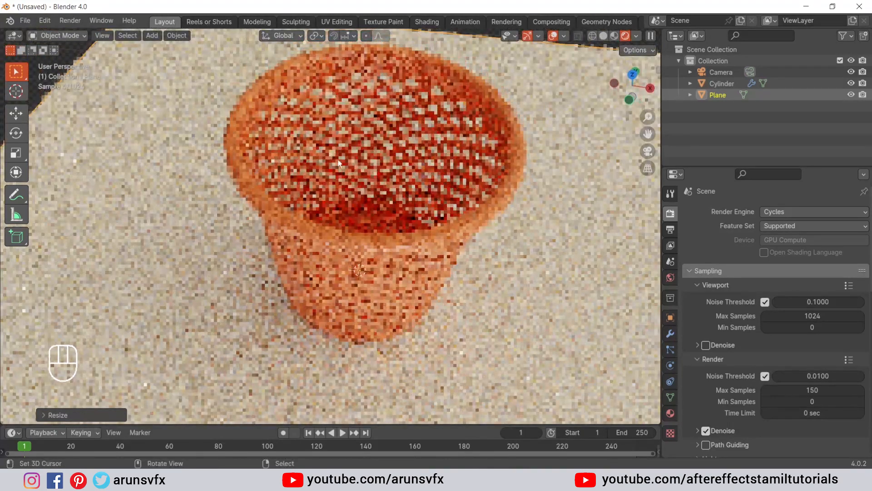